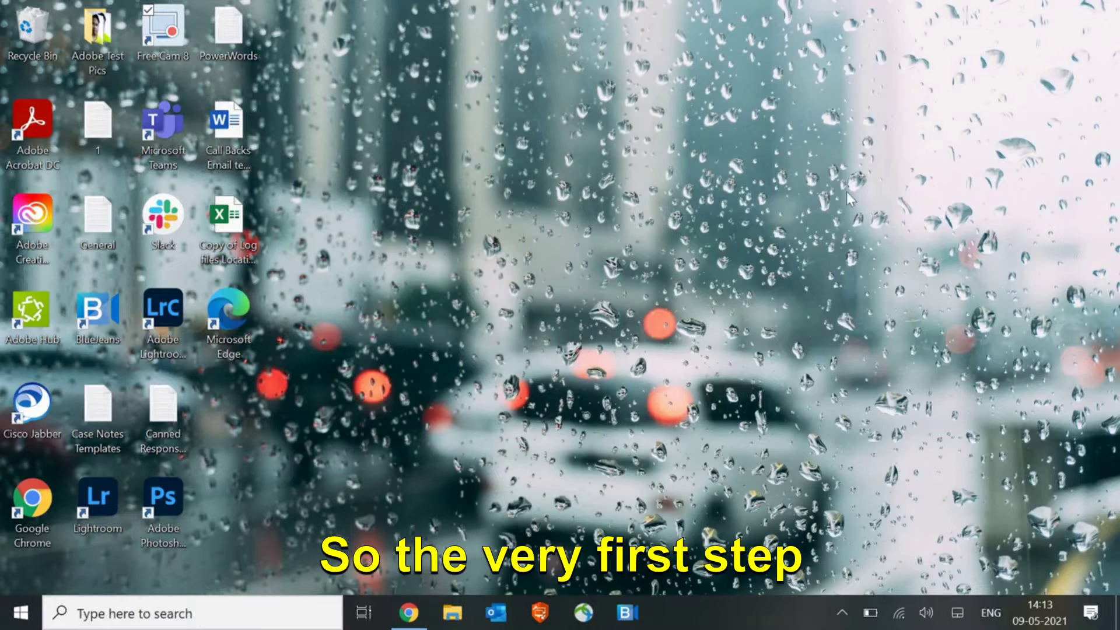
Run cleanmgr from the Start button's Run box to launch Disk Cleanup for drive C:.
right_click(19, 619)
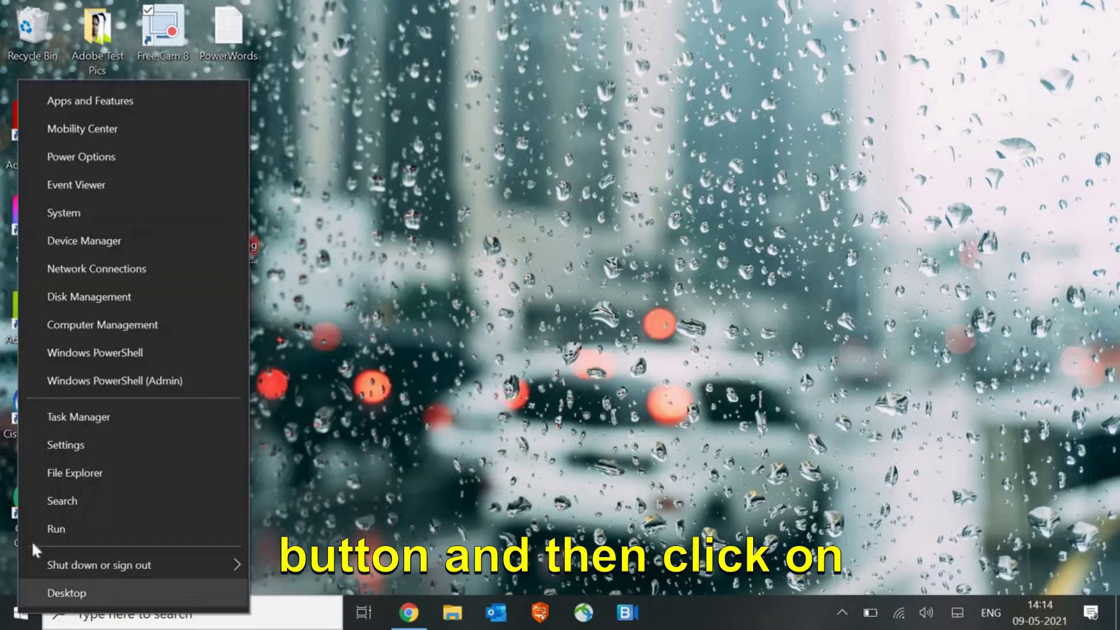
click(54, 531)
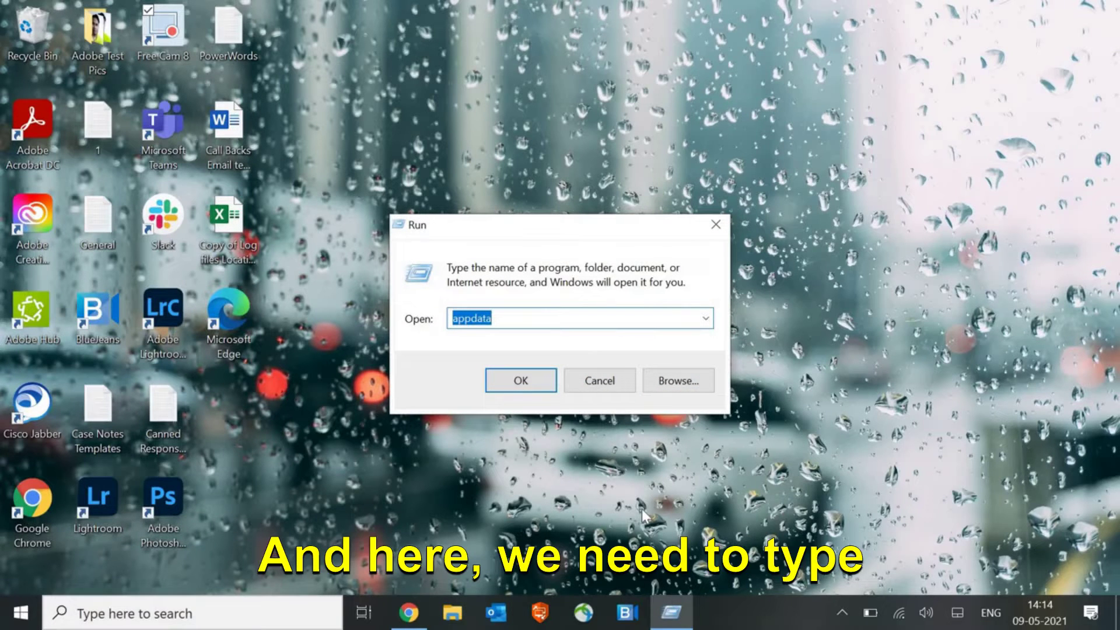
text(clea)
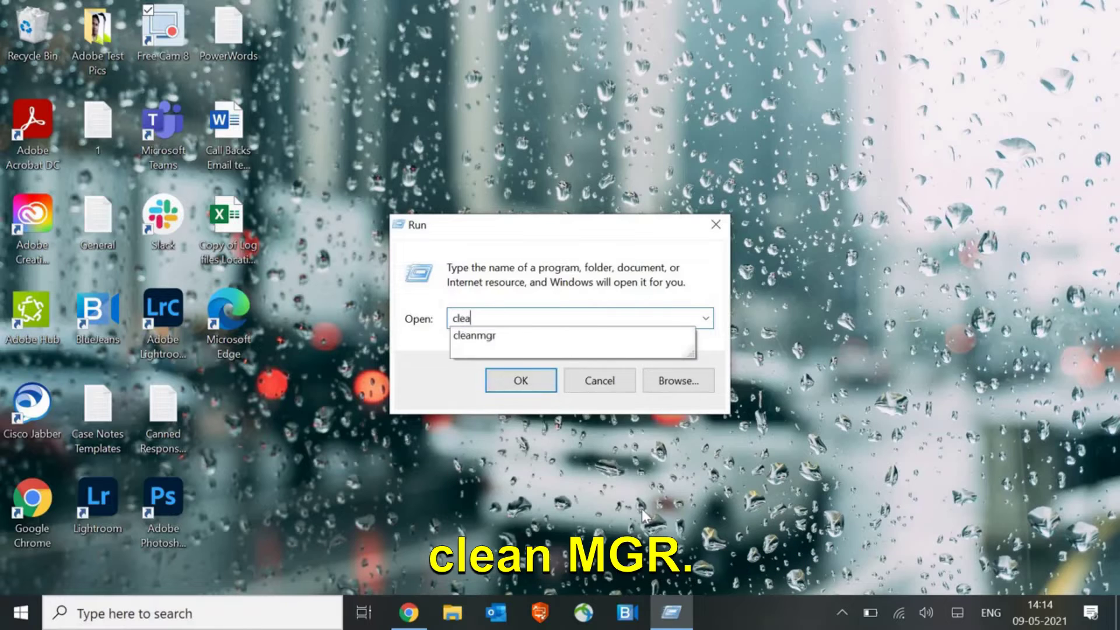
text(nm)
key(Down)
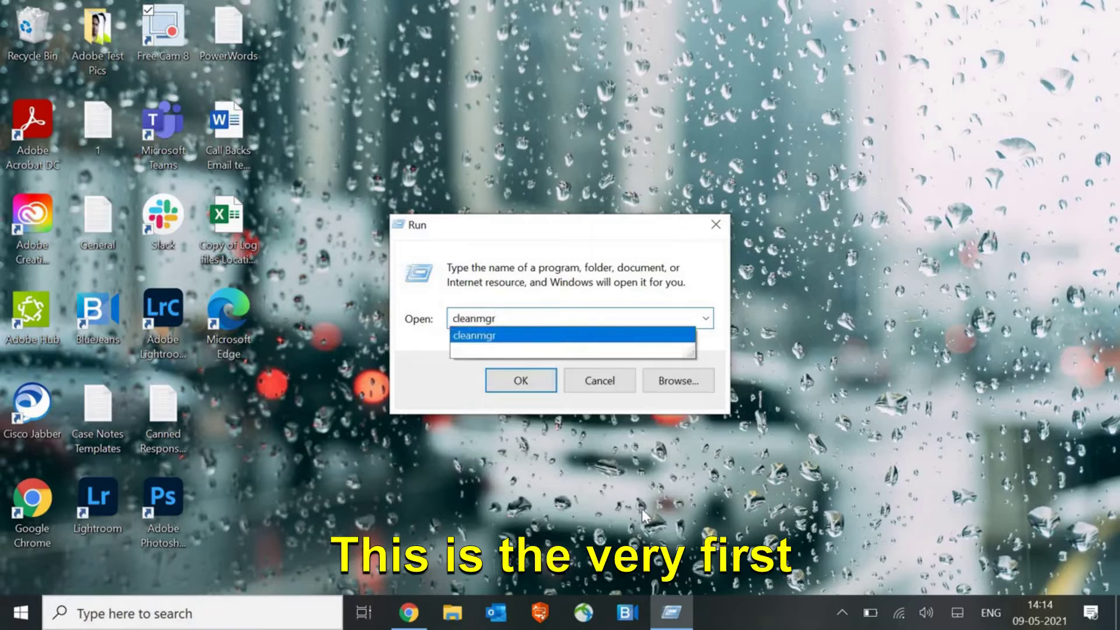
key(Return)
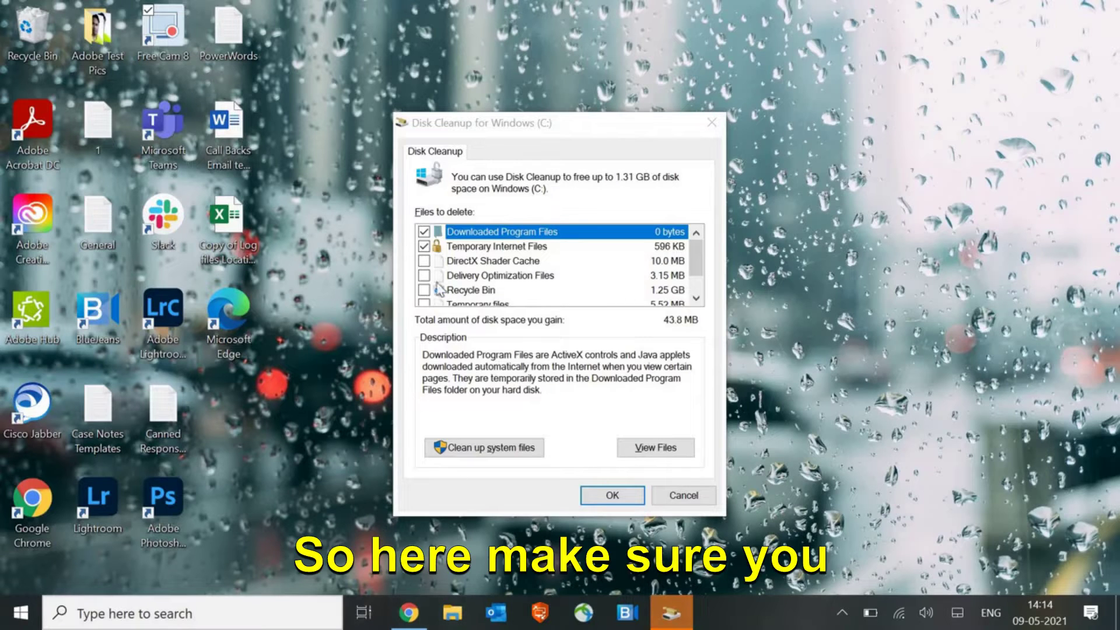
Tick DirectX Shader Cache, Delivery Optimization Files, Recycle Bin, Temporary files and Thumbnails, then clean drive C:.
click(424, 261)
click(424, 276)
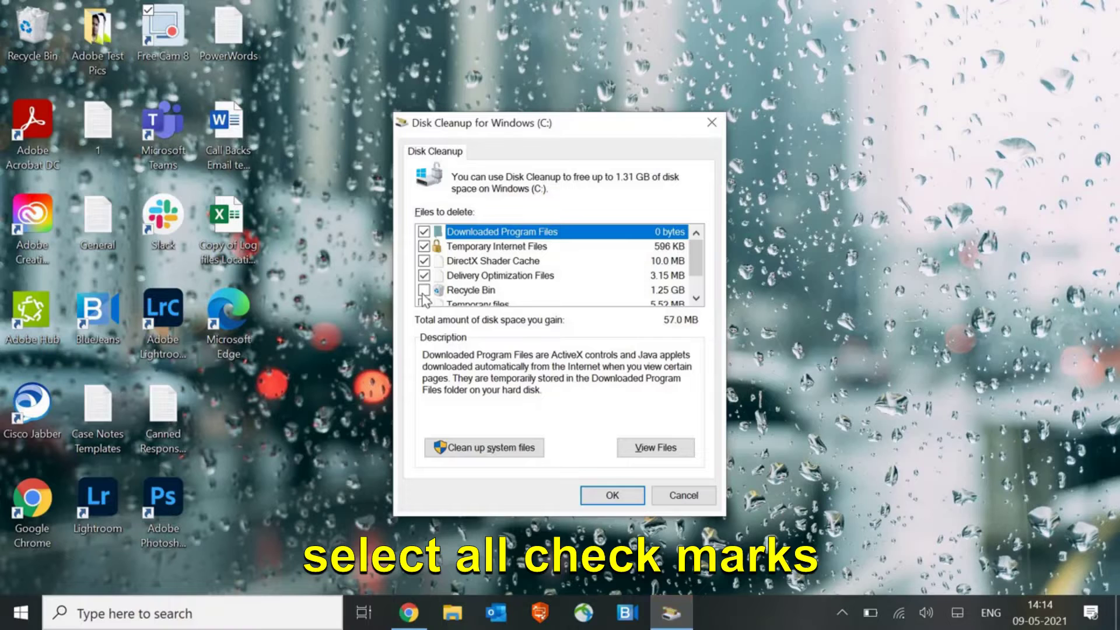
click(424, 290)
click(424, 304)
click(424, 304)
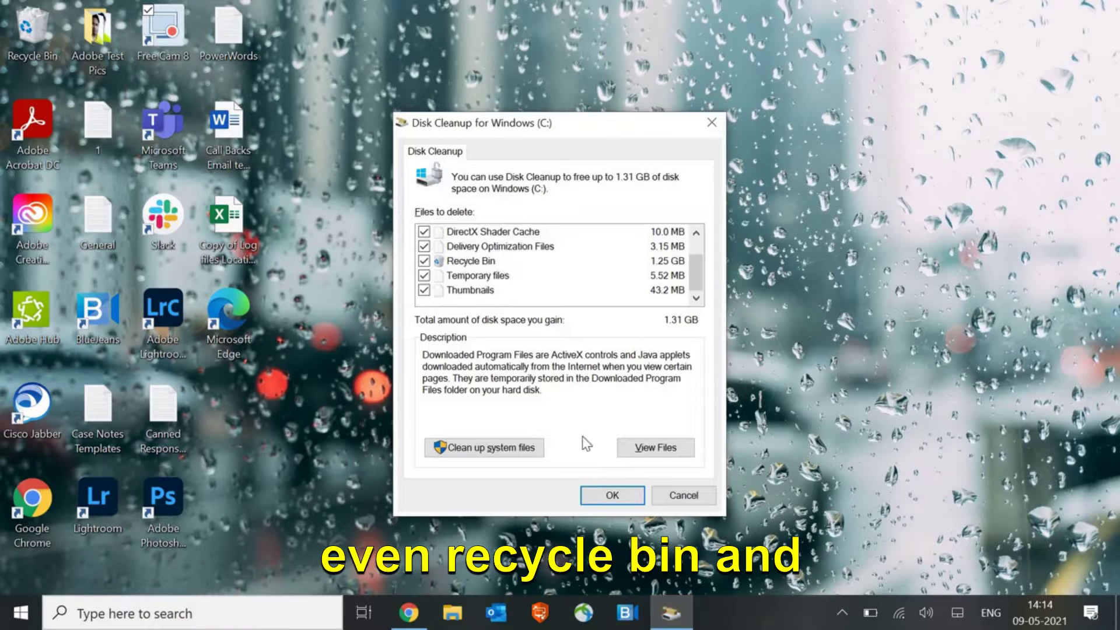
click(610, 497)
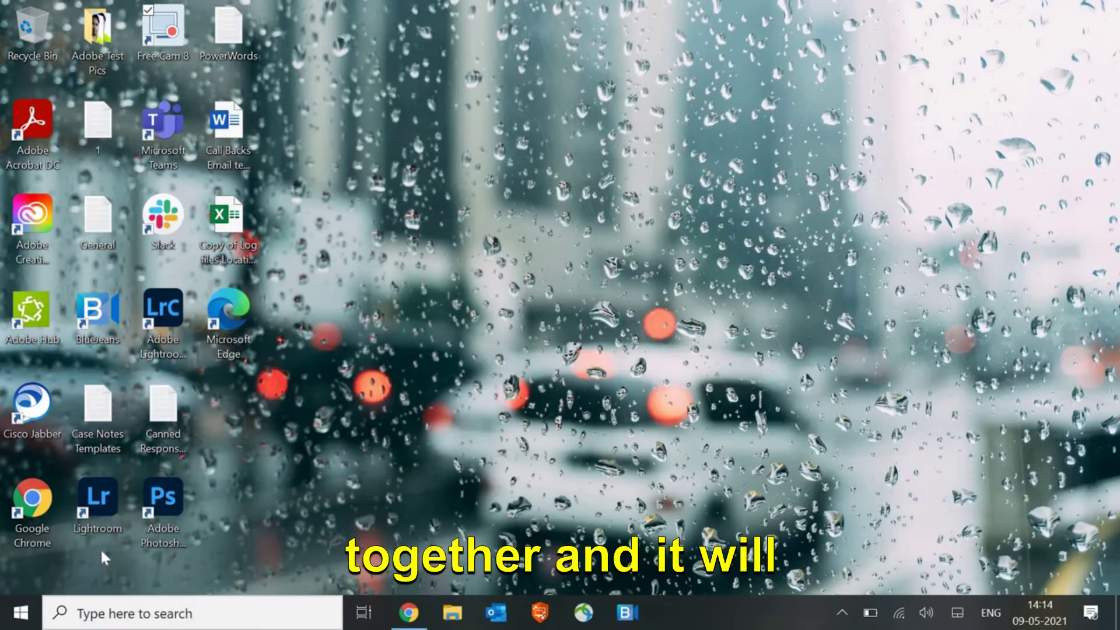
Open the Windows Temp folder by running 'temp' from the Run box.
key(super+r)
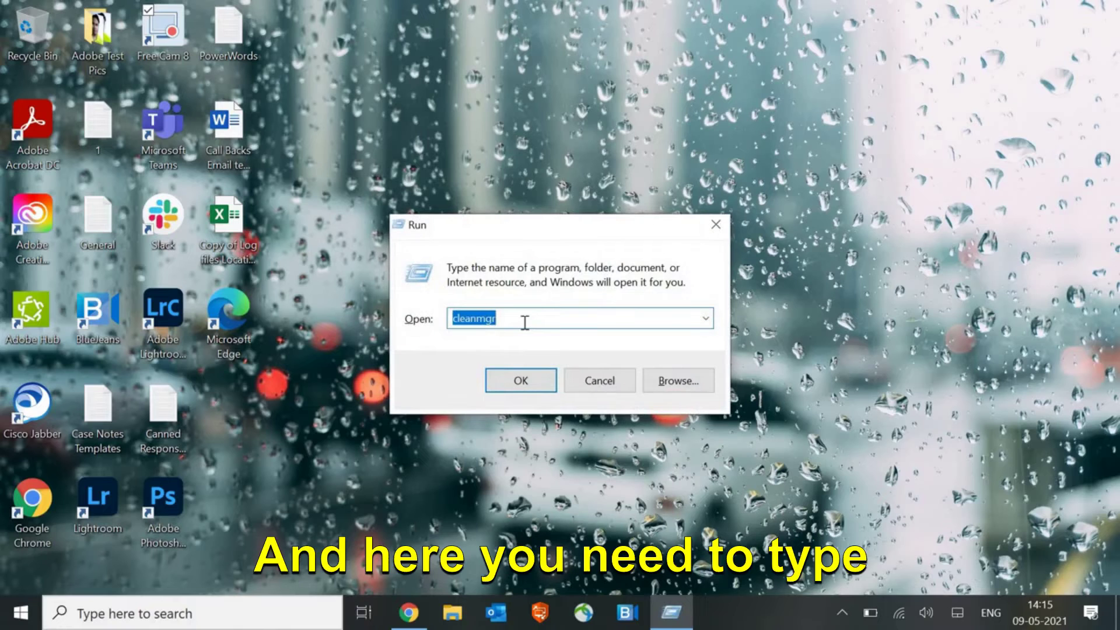
text(temp)
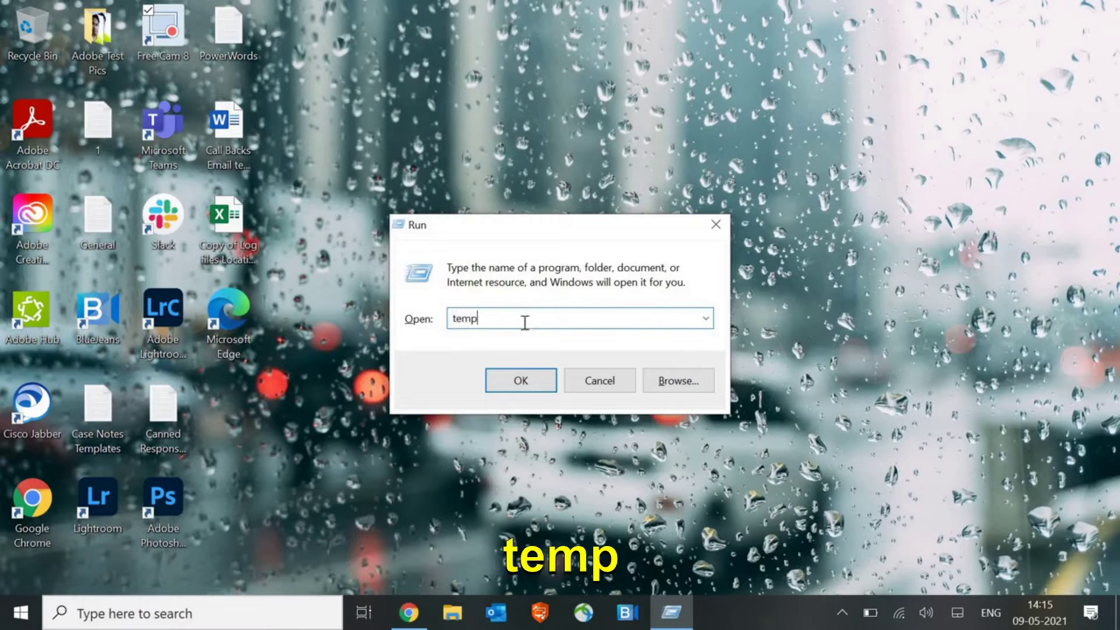
key(Return)
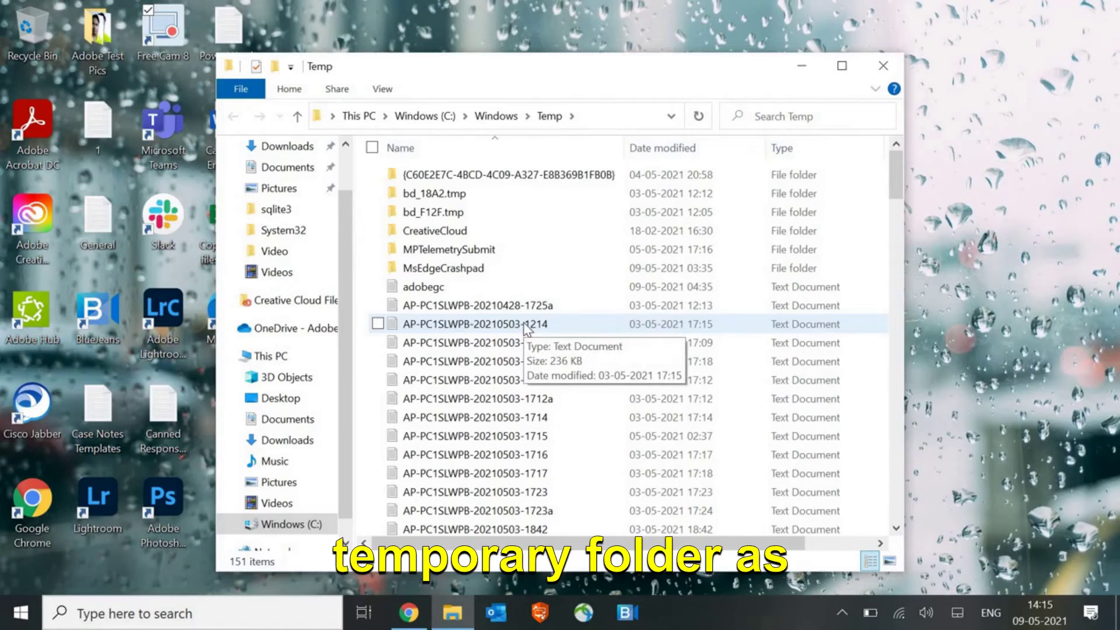
Permanently delete all 151 Temp items, skipping every file that is in use.
click(452, 250)
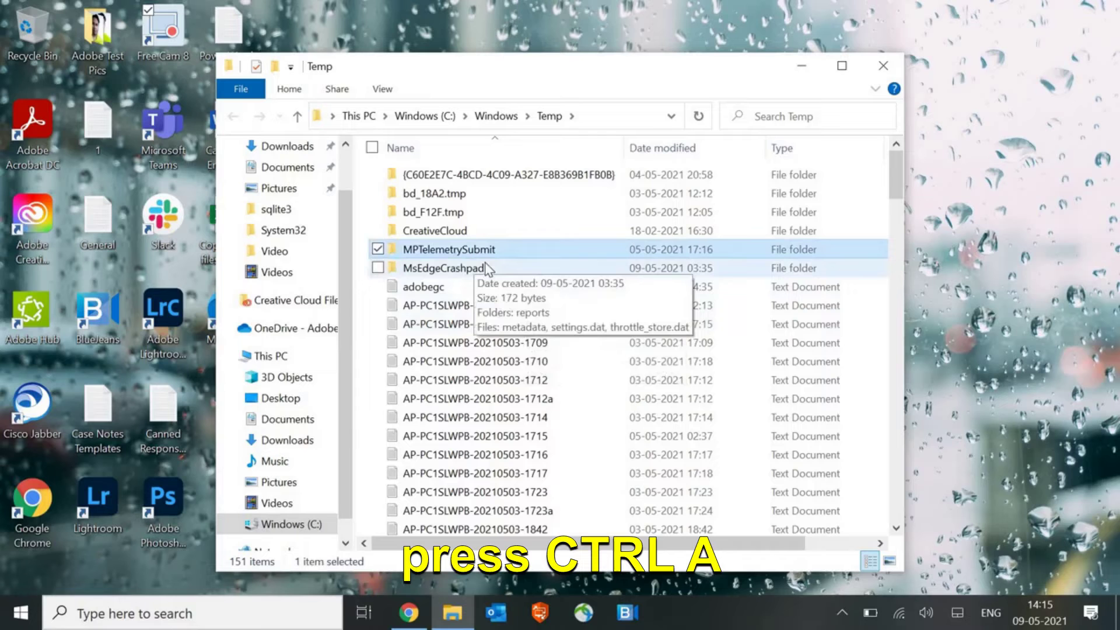
key(ctrl+a)
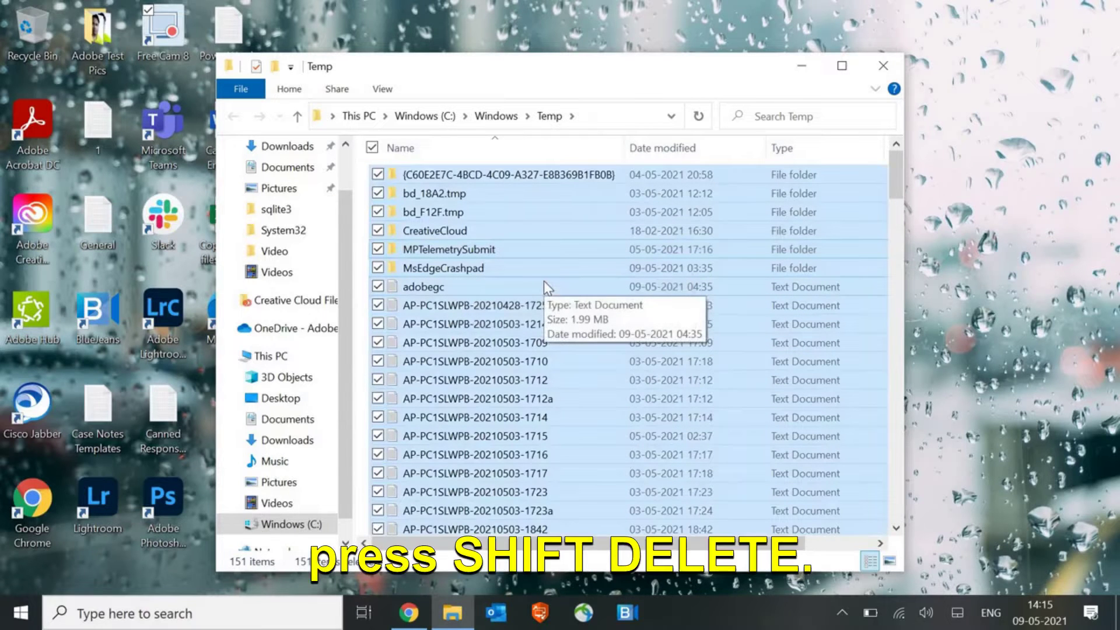
key(shift+Delete)
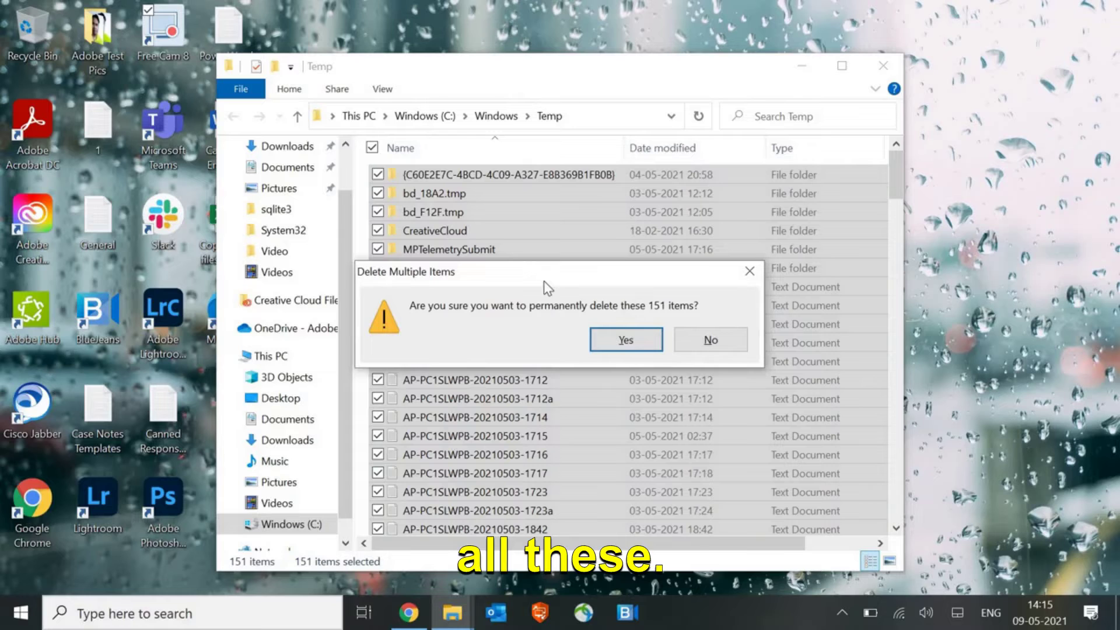
key(Return)
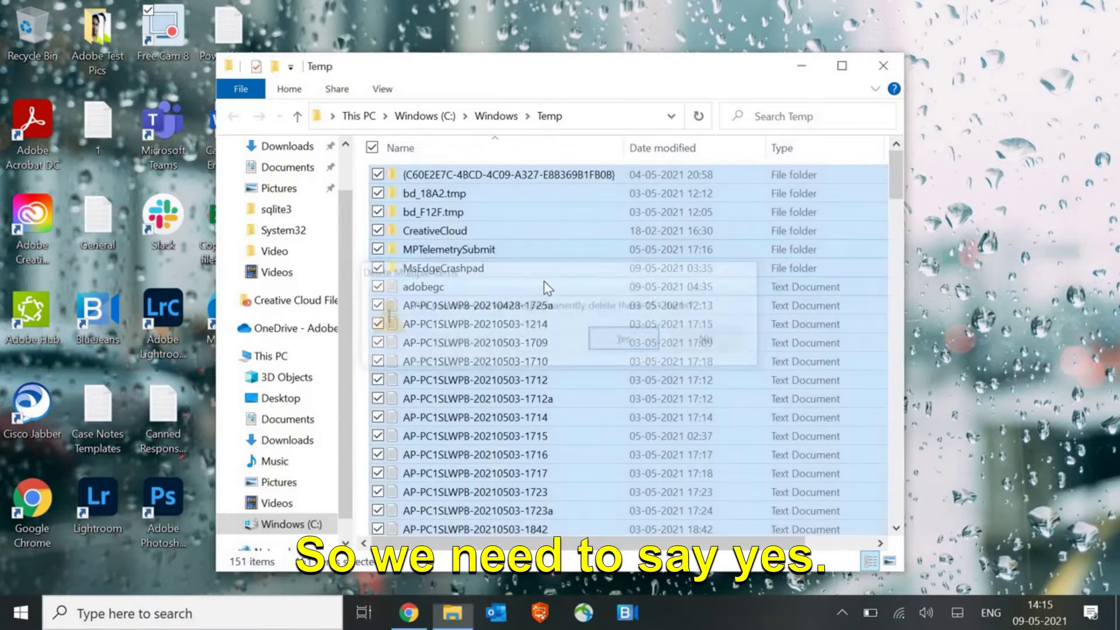
click(385, 314)
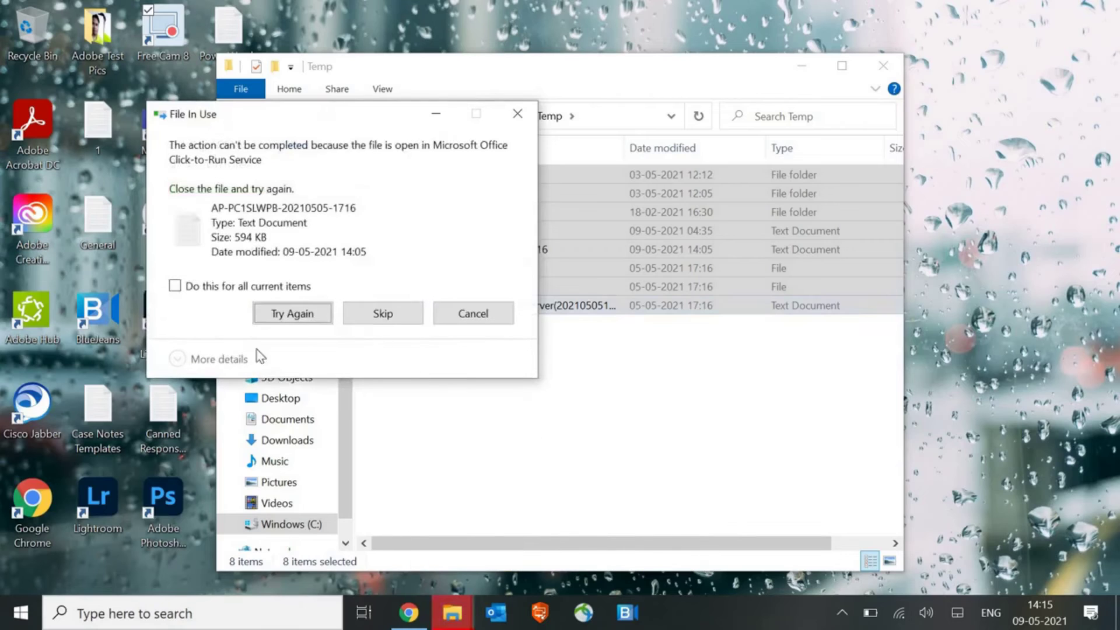
click(175, 286)
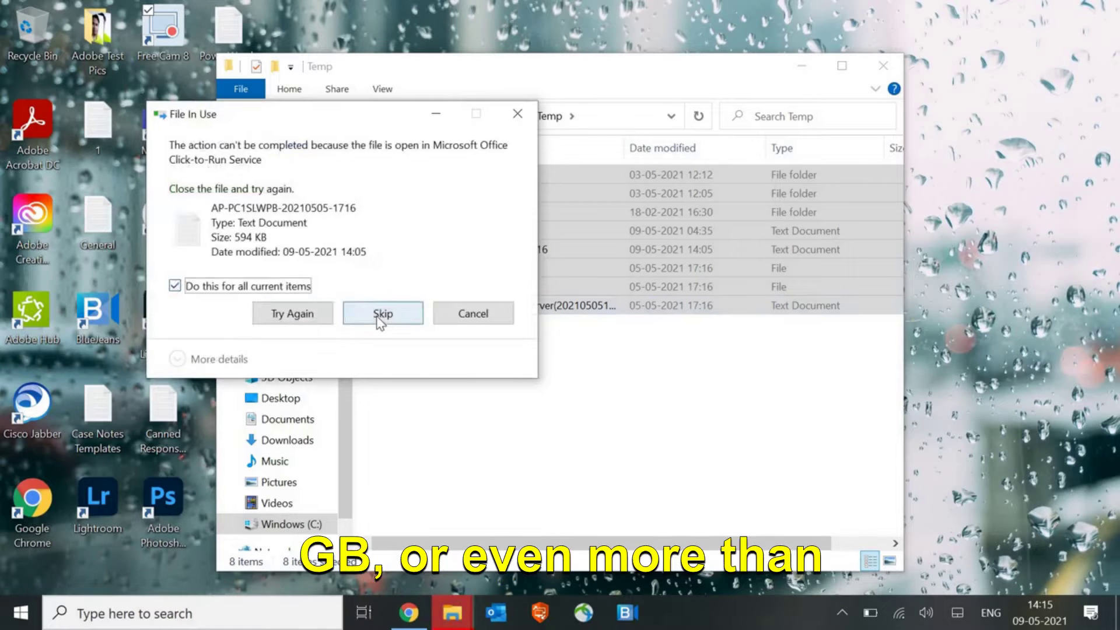
click(376, 319)
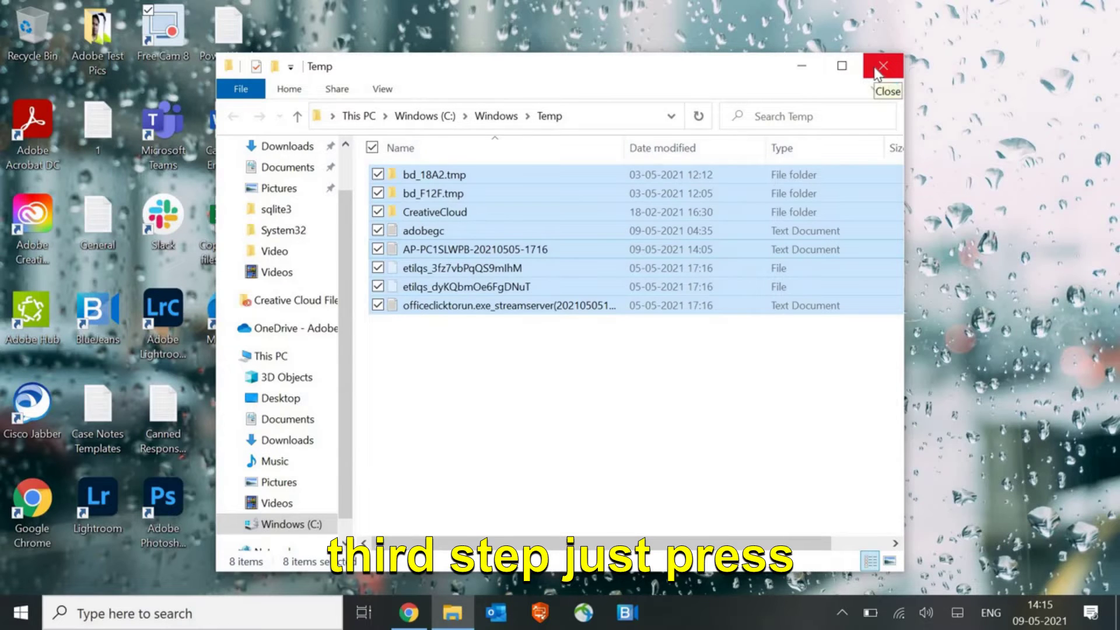
Close the Windows Temp window and open the user's %temp% folder, maximized.
click(877, 71)
key(super+r)
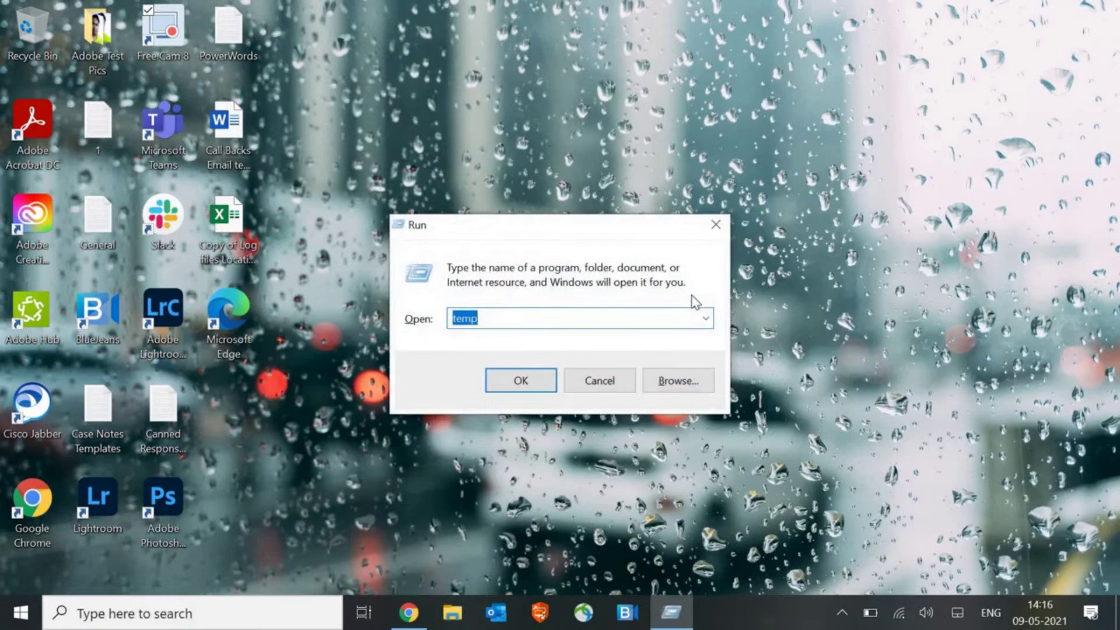
text(%temp)
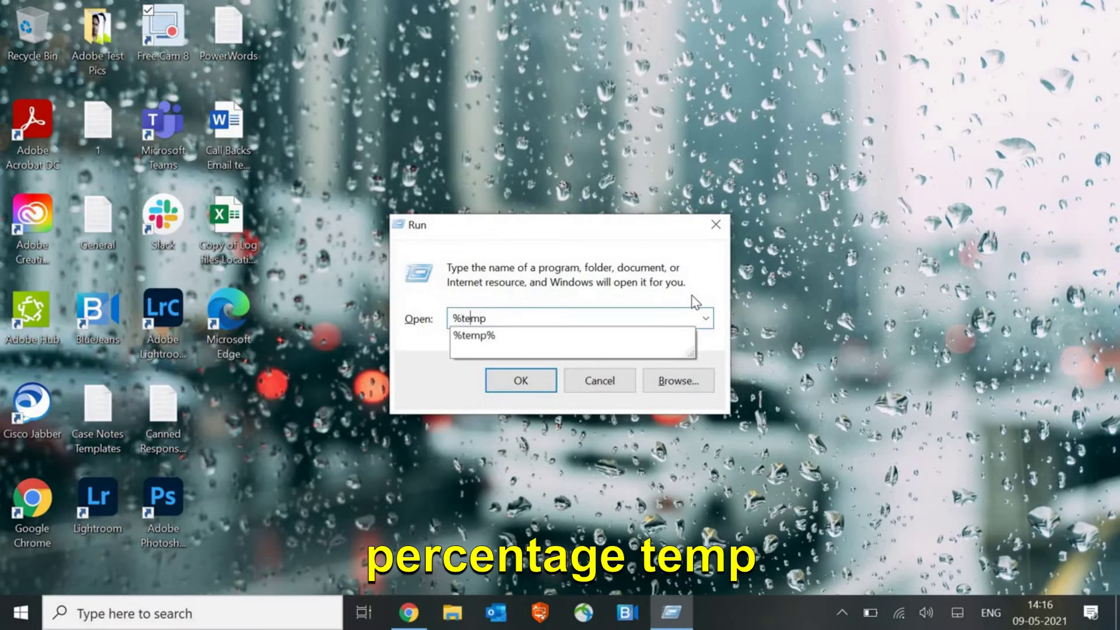
text(%)
key(Return)
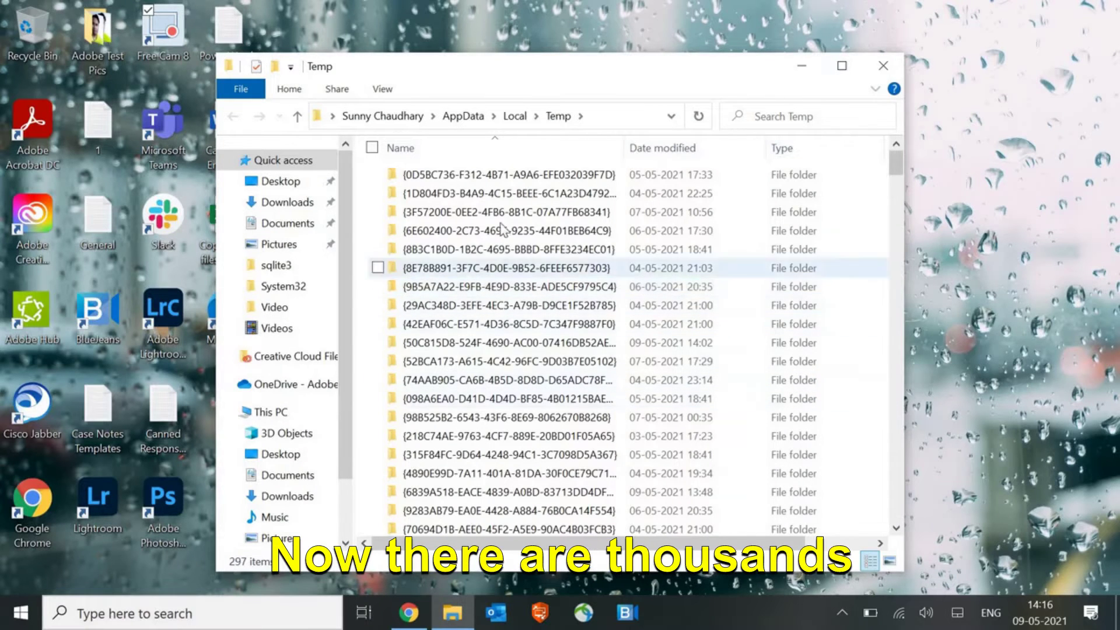
click(452, 254)
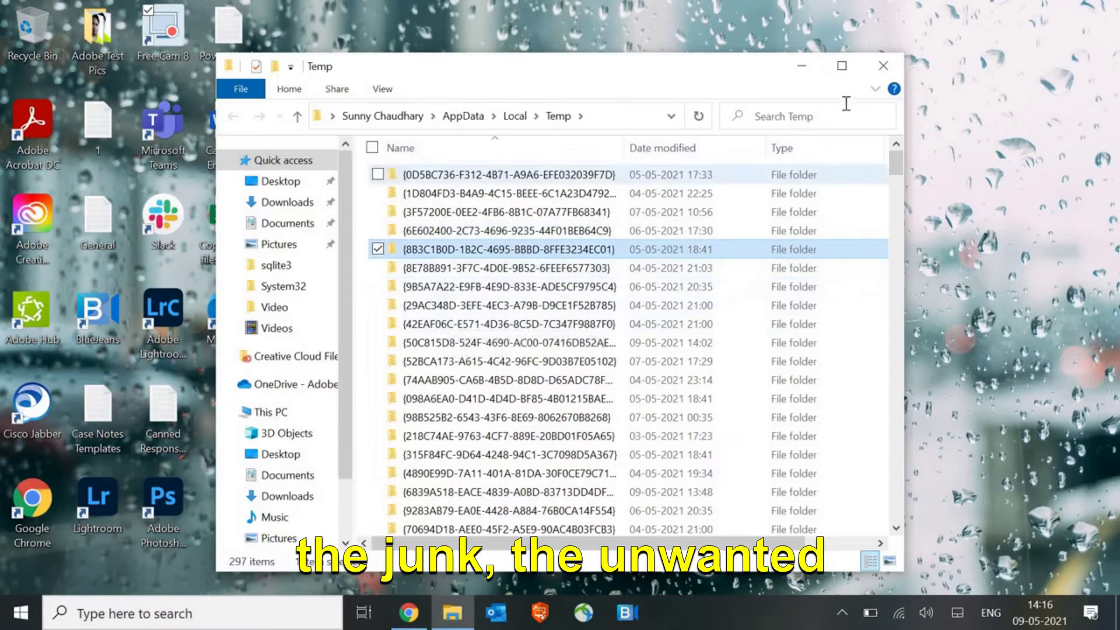
click(841, 66)
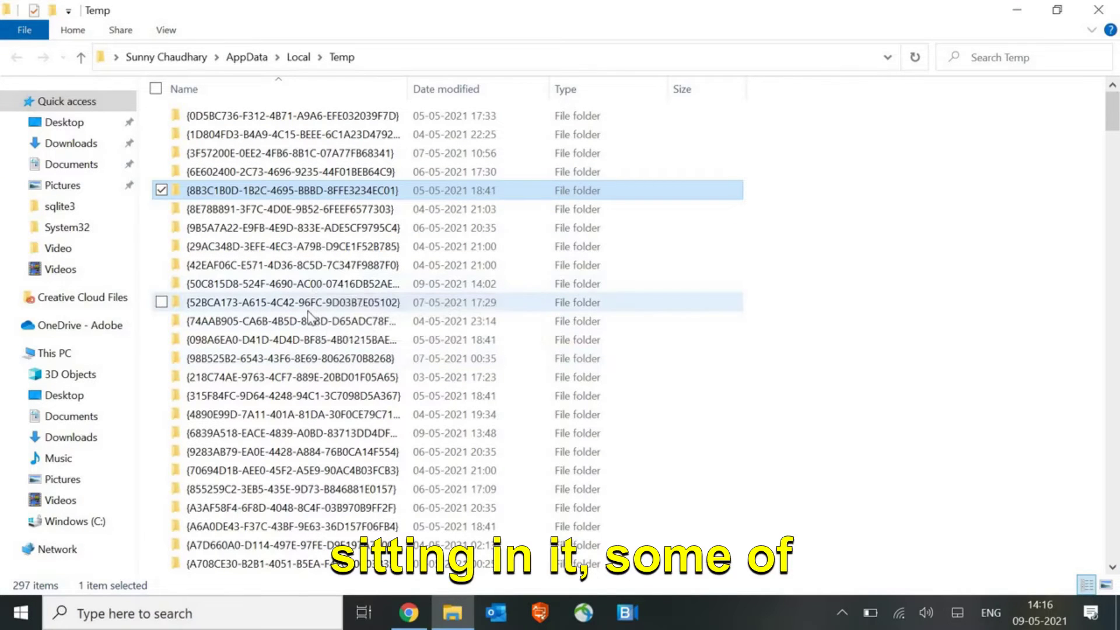
Permanently delete all 297 items in %temp%, cancelling at the file still in use.
click(282, 246)
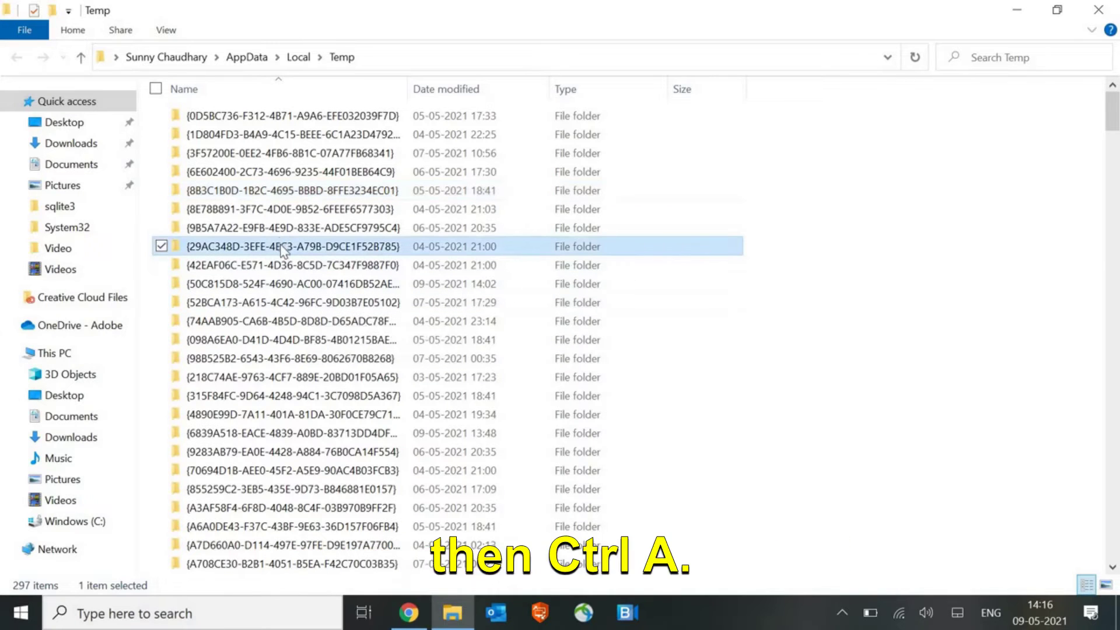
key(ctrl+a)
key(shift+Delete)
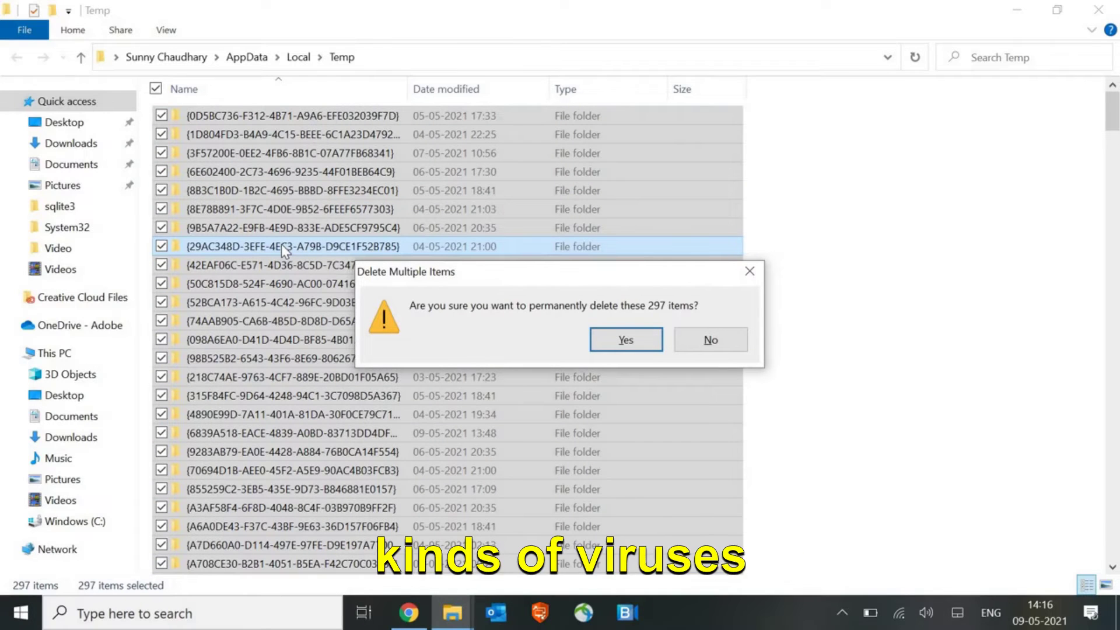
key(Return)
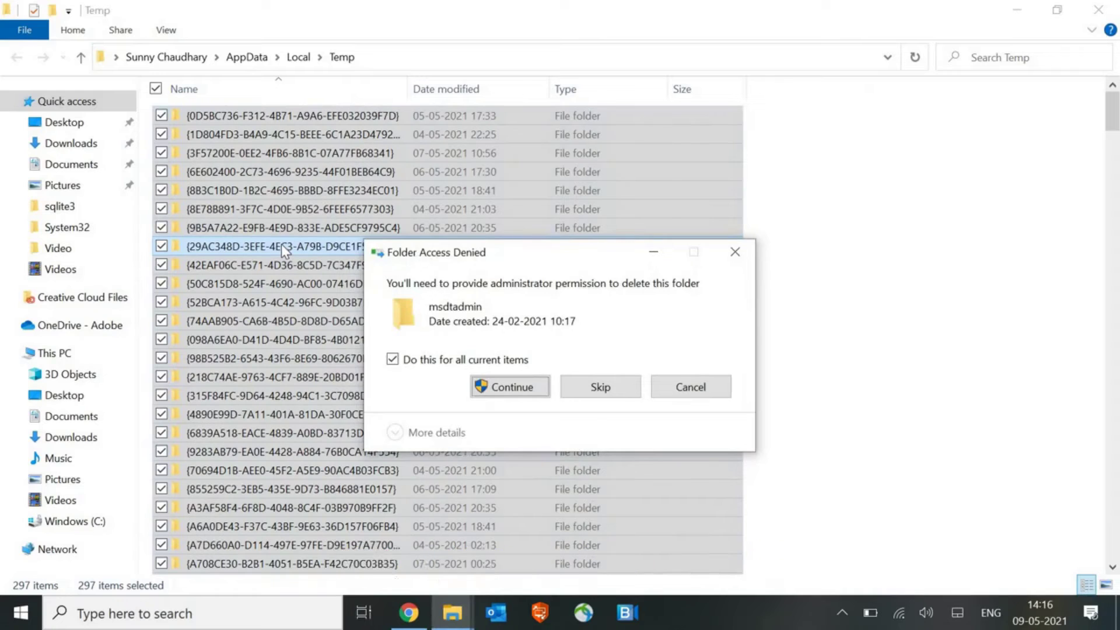
key(Return)
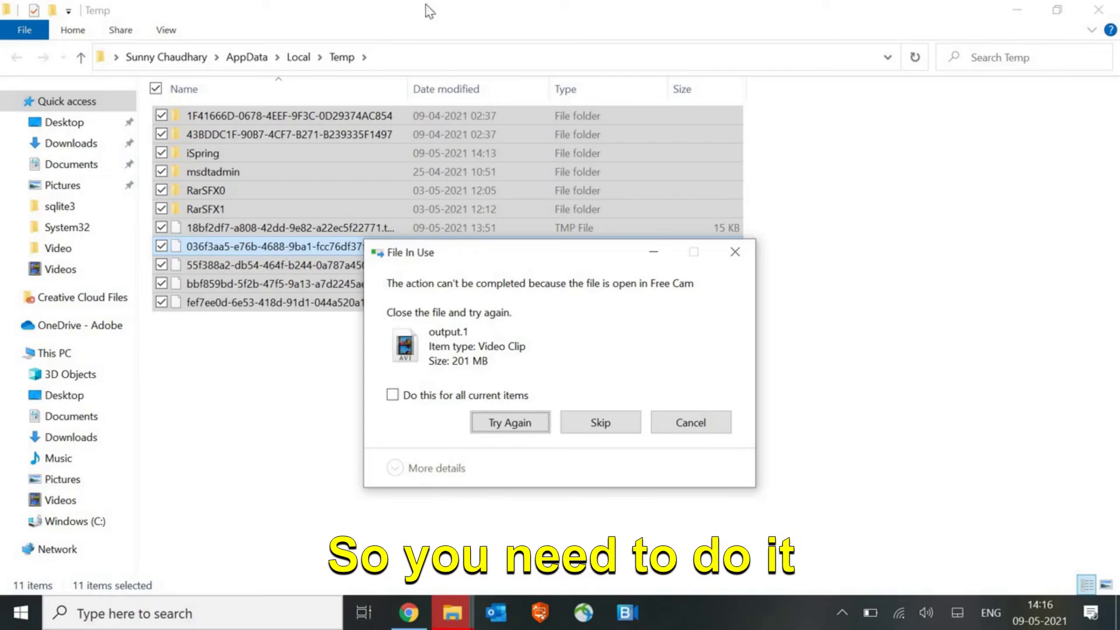
click(708, 431)
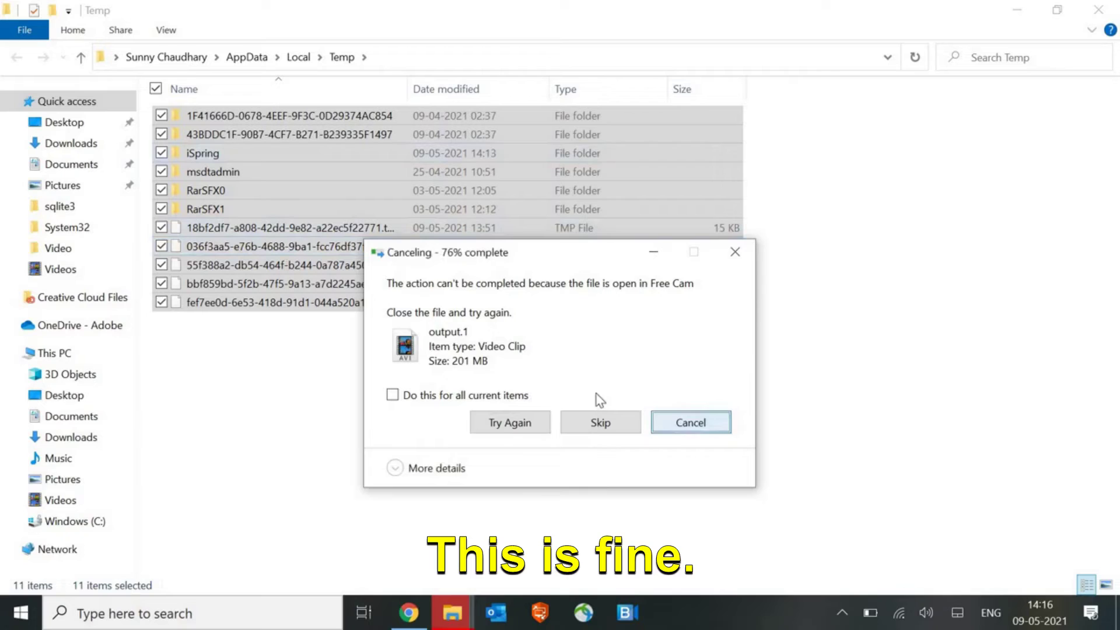
click(684, 429)
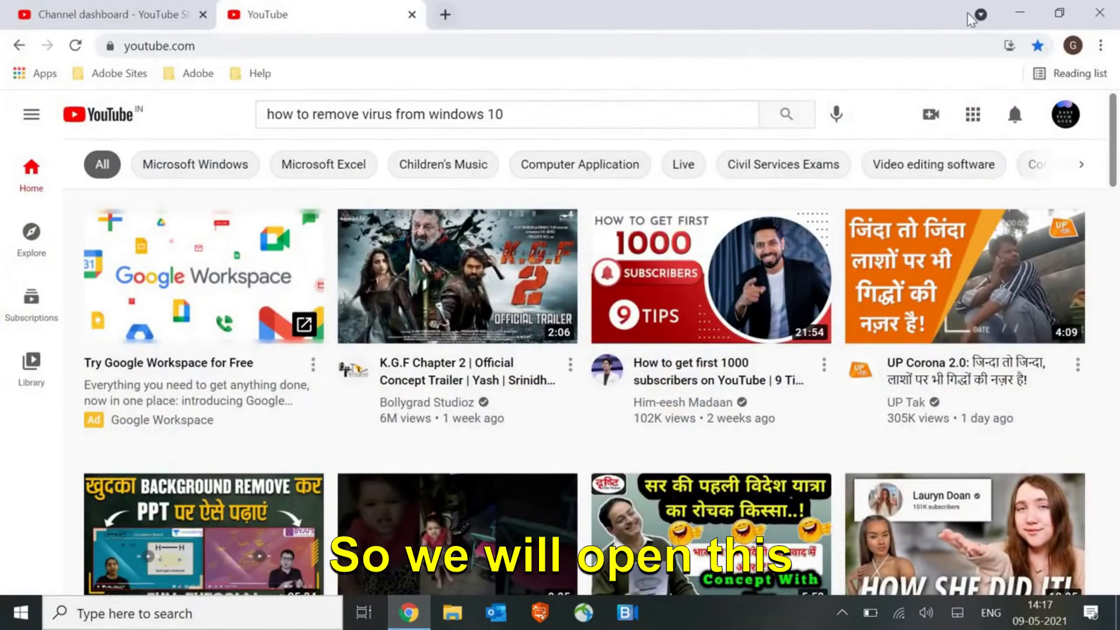
Replace the Channel dashboard tab with Google and search for 'malwarebytes'.
click(444, 14)
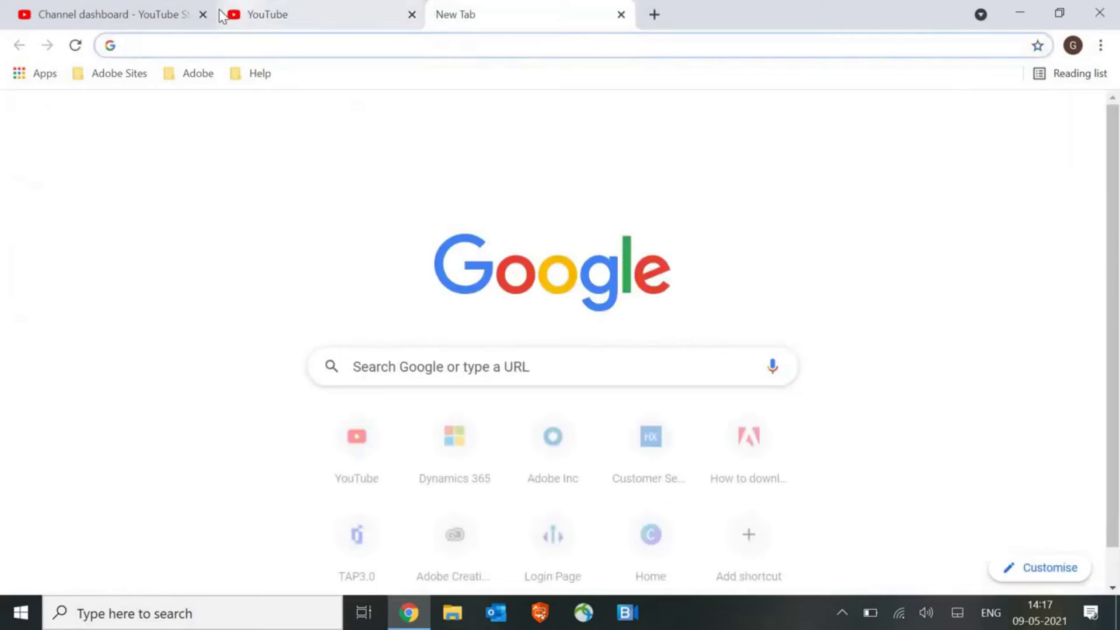
click(203, 14)
click(213, 45)
text(goo)
key(Return)
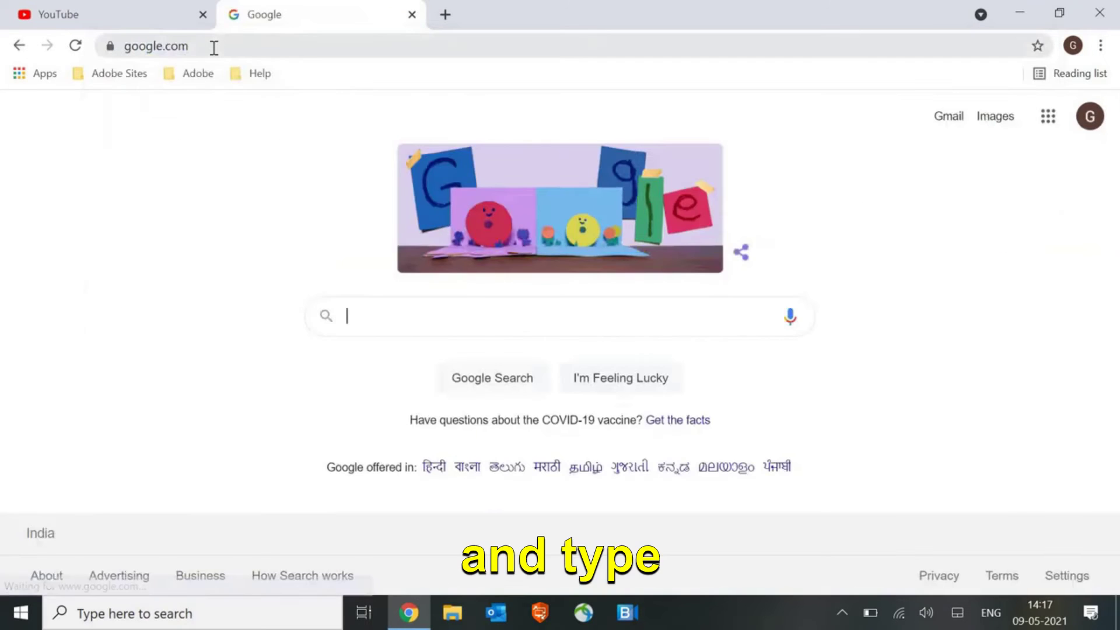
text(malwa)
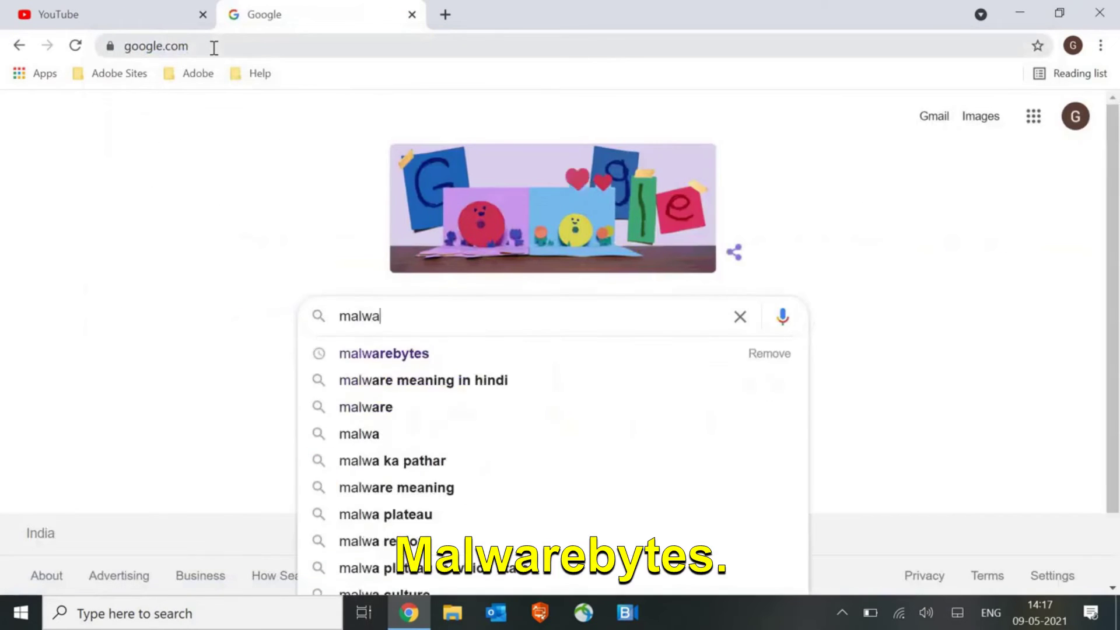
key(Down)
key(Return)
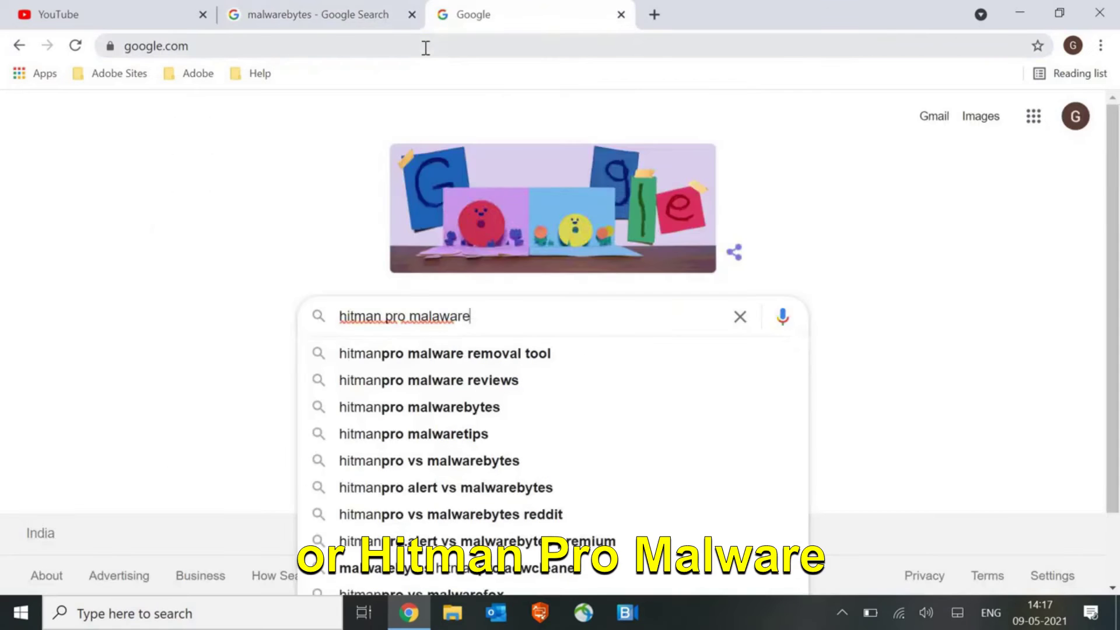
Search 'hitmanpro malware removal tool', open the Malwarebytes site, and switch to the HitmanPro tab.
key(Down)
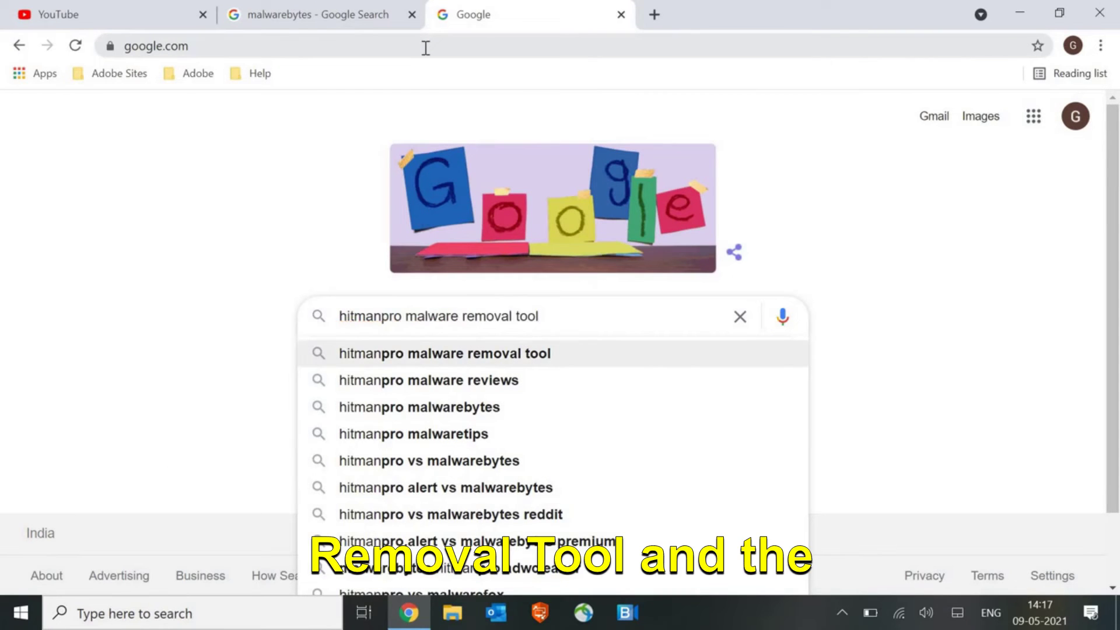
key(Return)
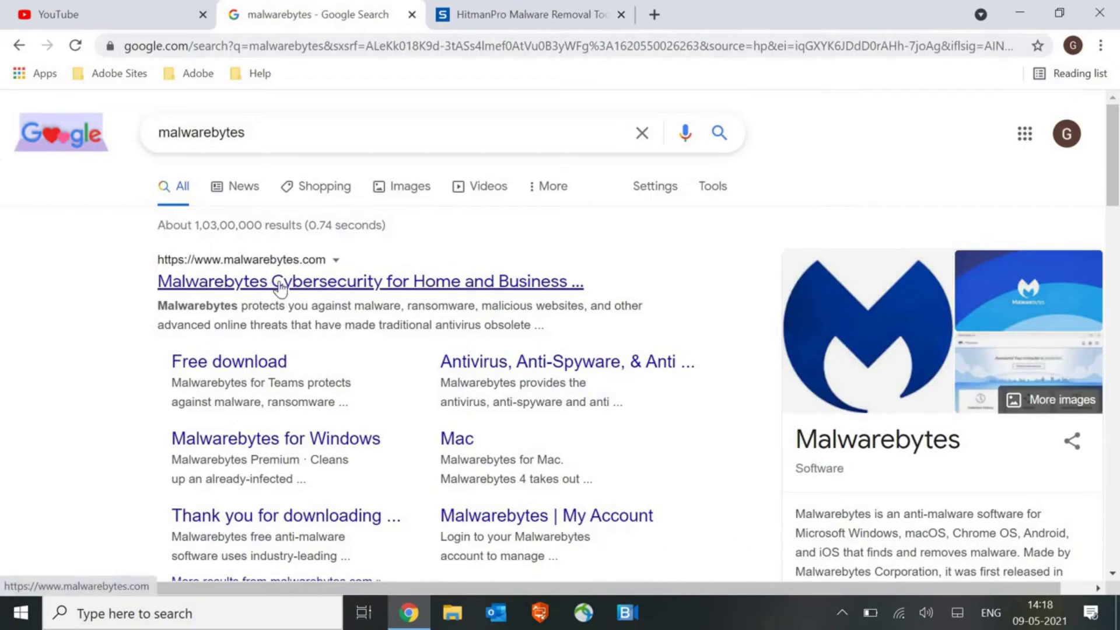
click(280, 286)
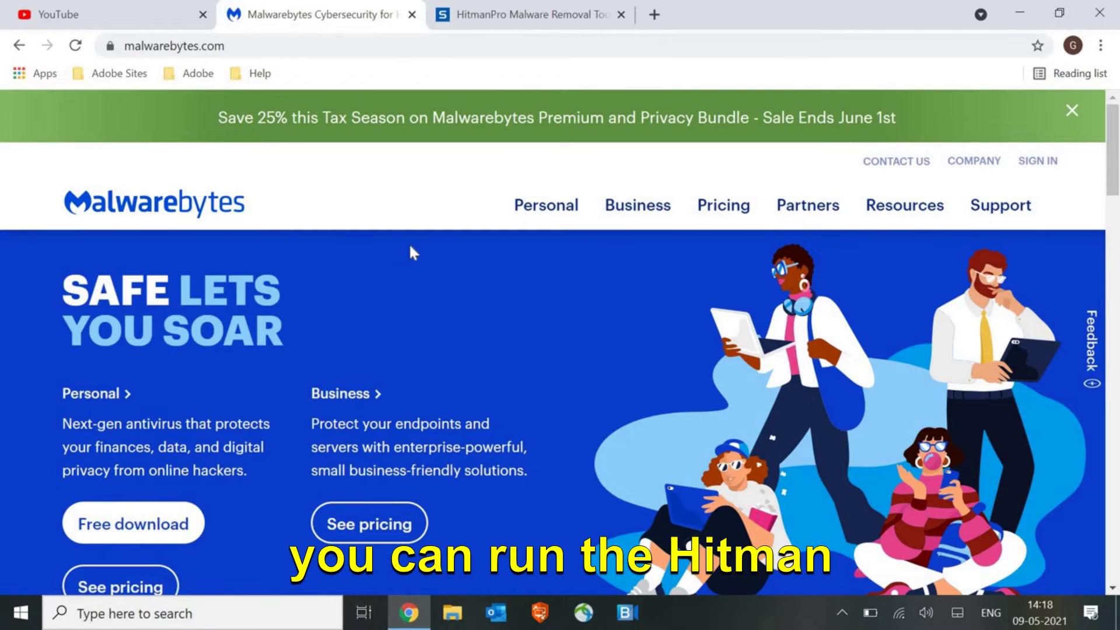
click(565, 9)
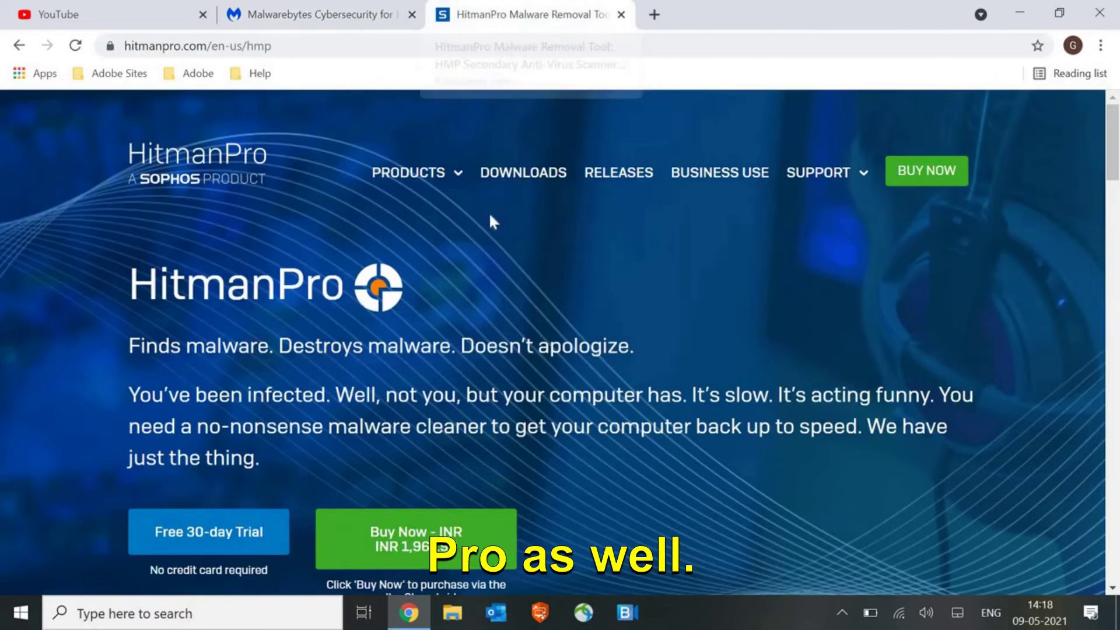
Minimize Chrome and open Internet Properties (inetcpl.cpl) on its Advanced tab.
click(1017, 12)
key(super+r)
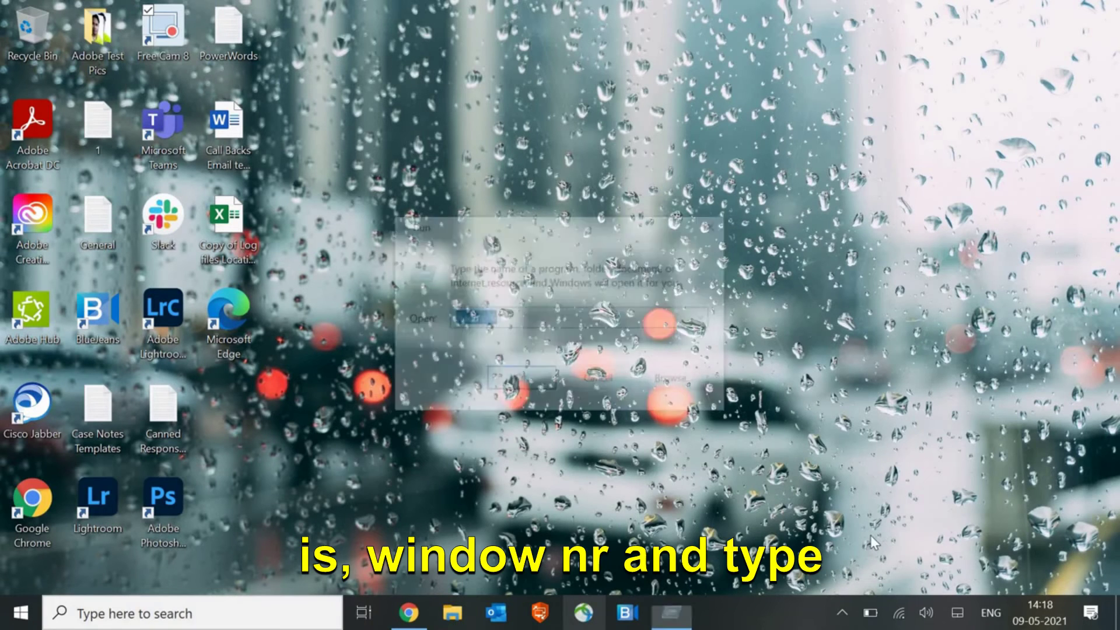
text(ine)
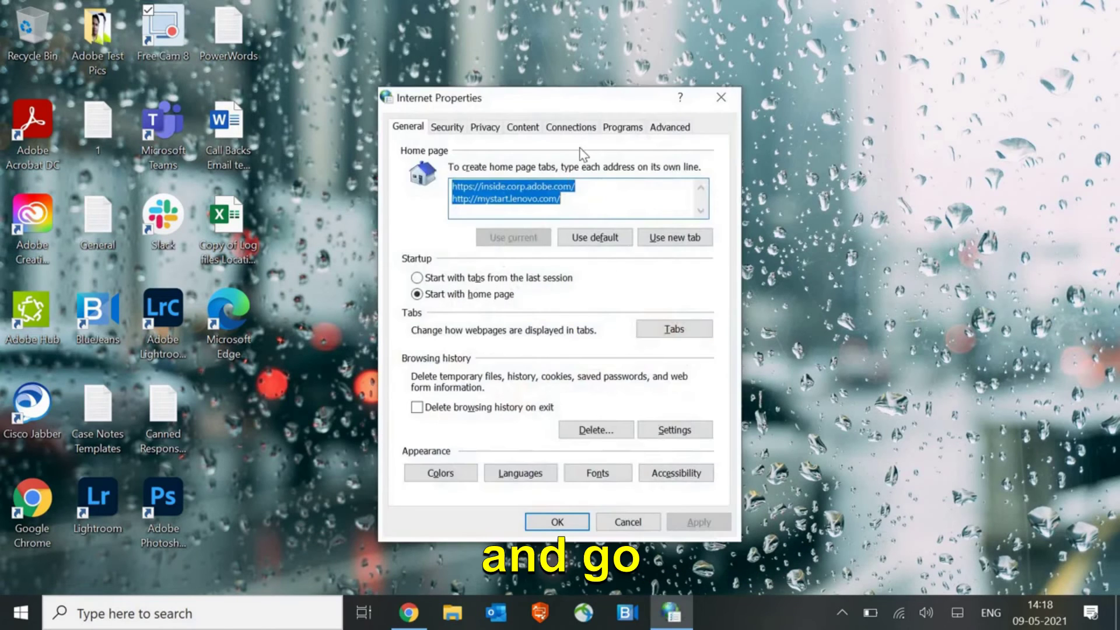
click(622, 128)
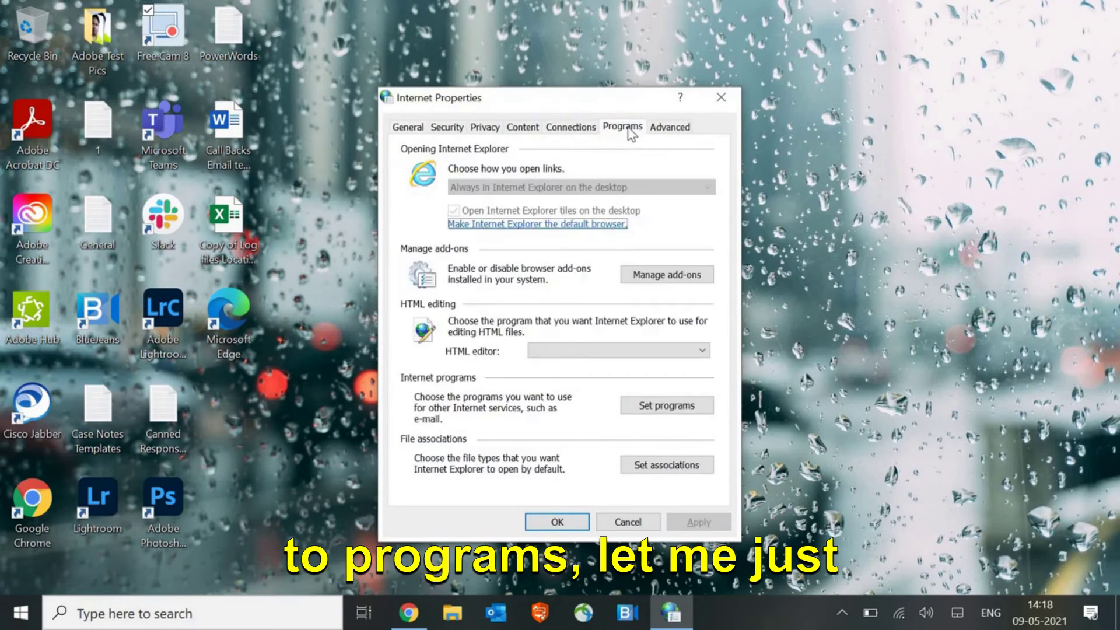
click(670, 127)
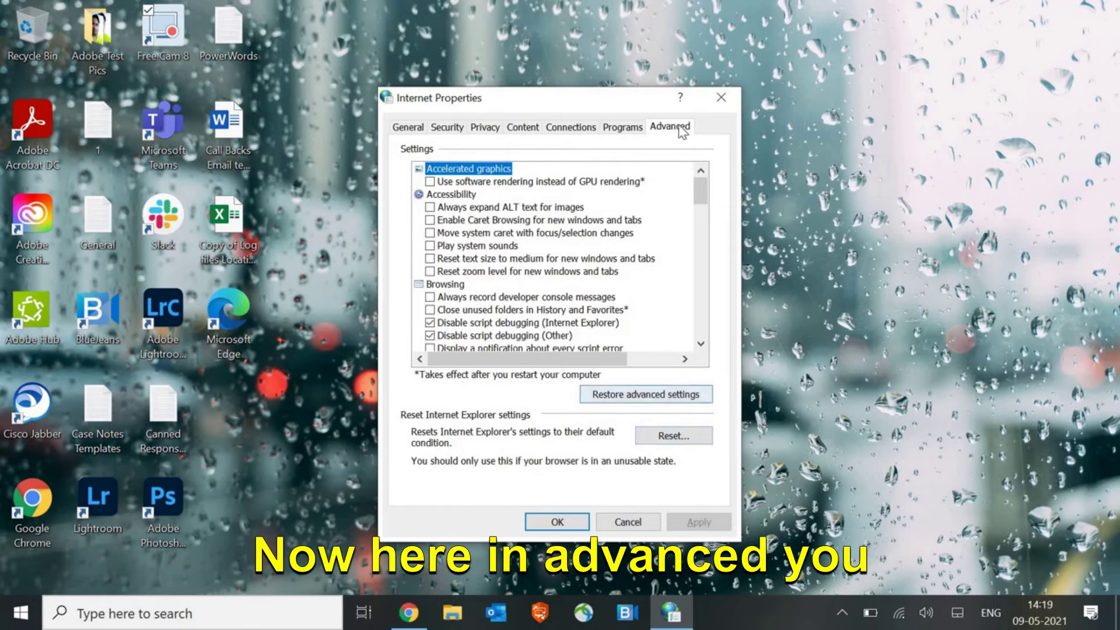
Restore advanced settings and reset Internet Explorer, including deleting personal settings.
click(642, 396)
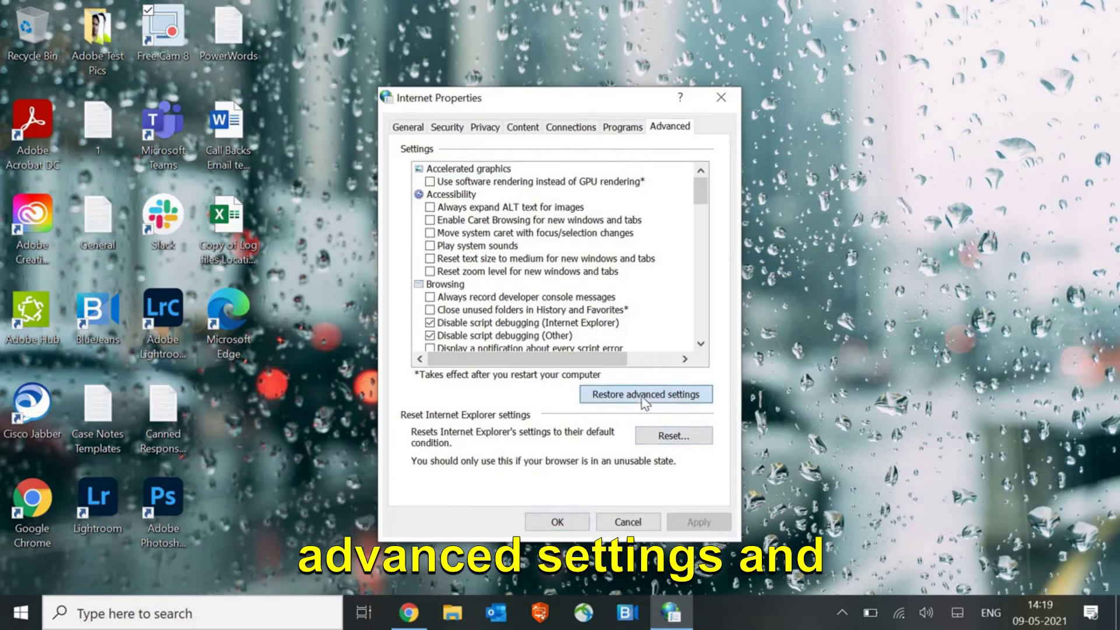
click(680, 437)
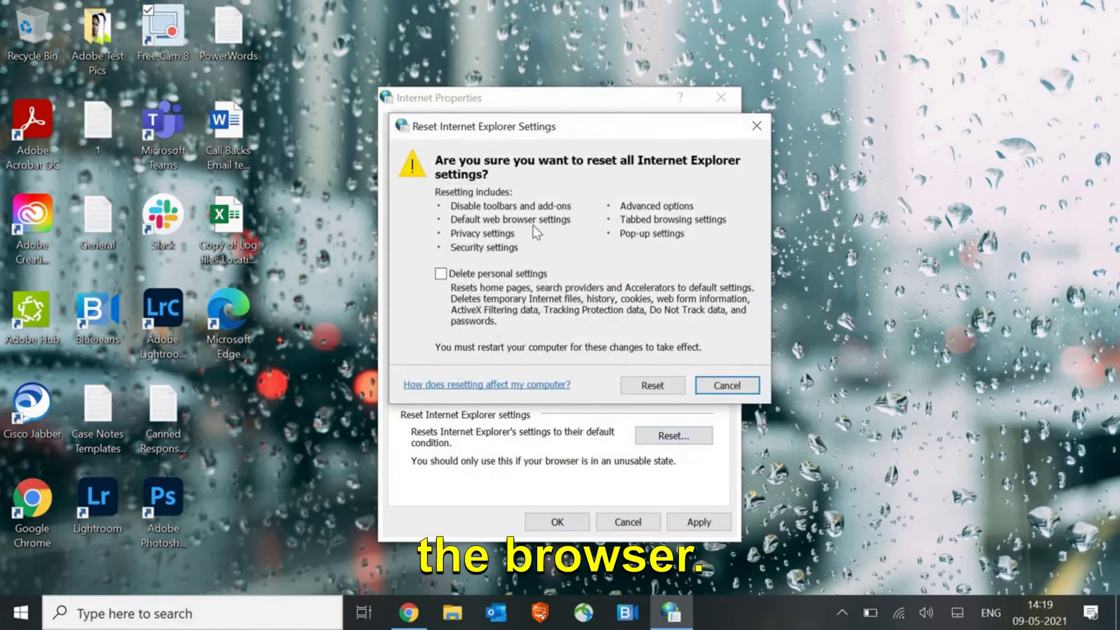
click(440, 274)
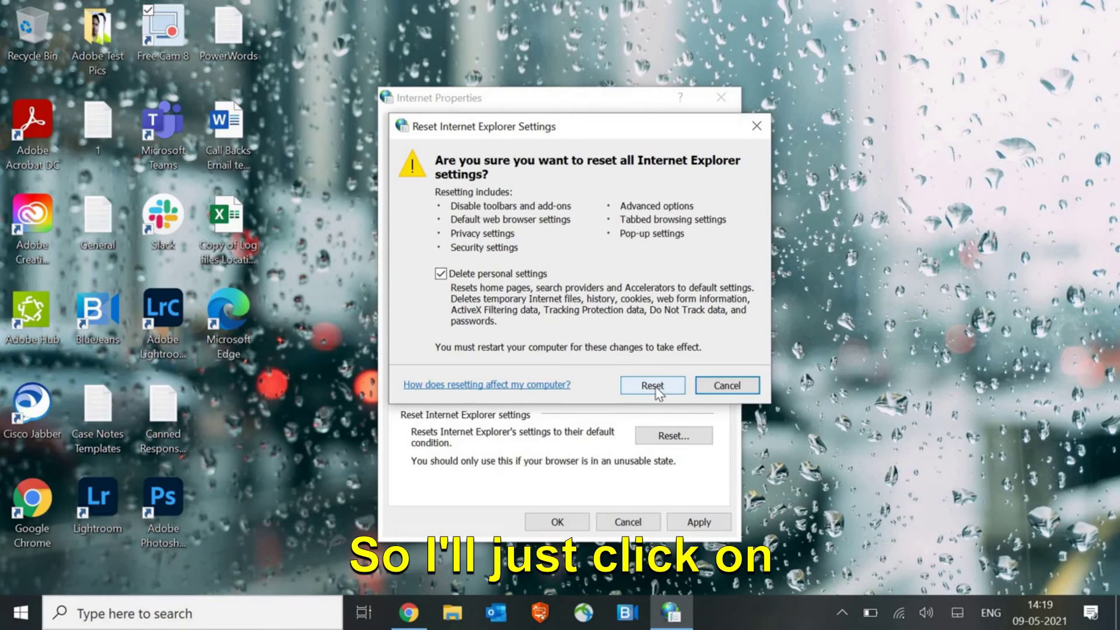
click(656, 390)
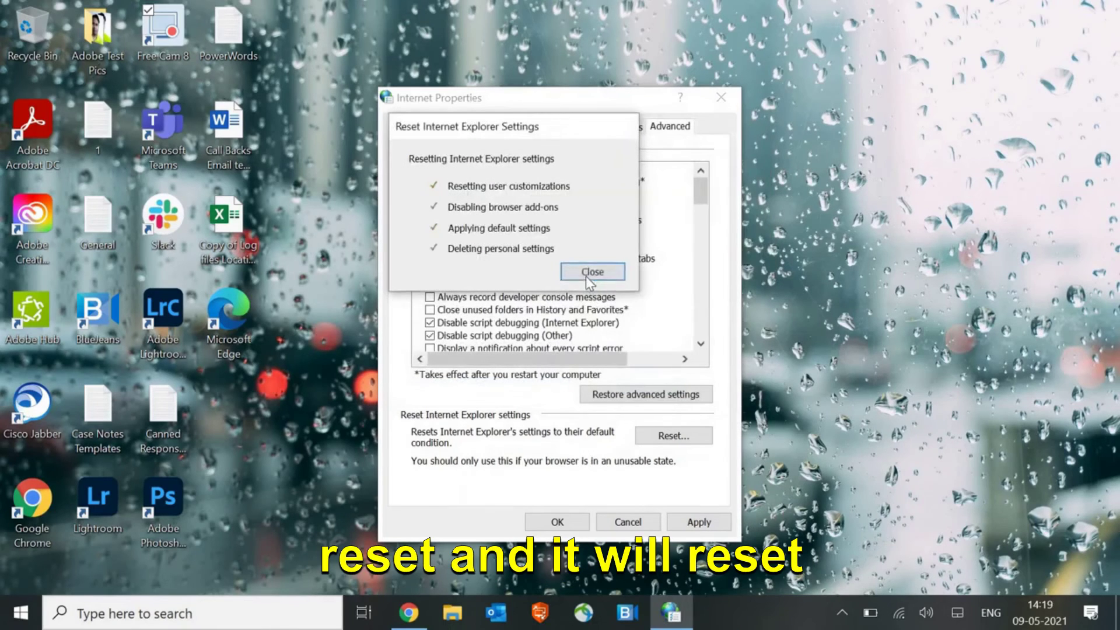
Close the finished reset window, restore Chrome, and compare the Malwarebytes and HitmanPro tabs, ending on HitmanPro.
click(590, 273)
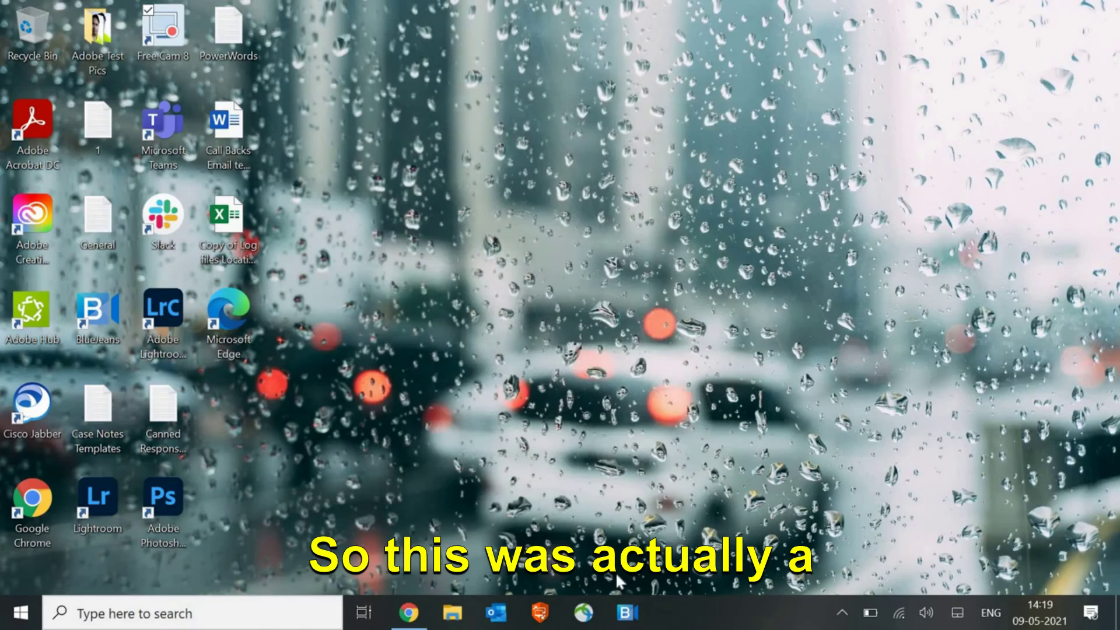
click(408, 612)
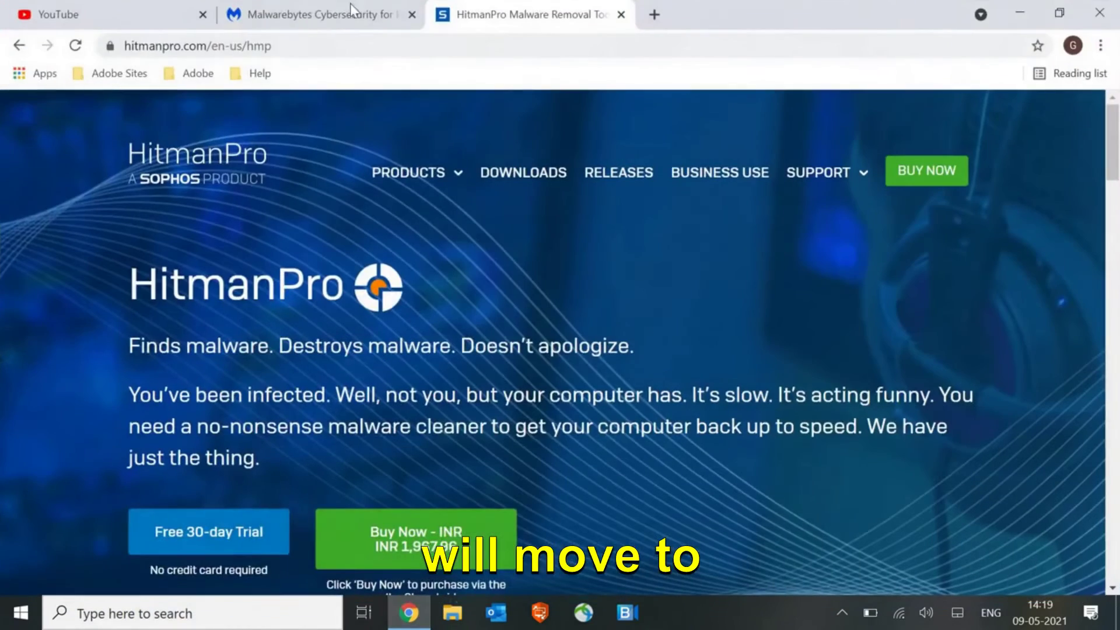
click(356, 13)
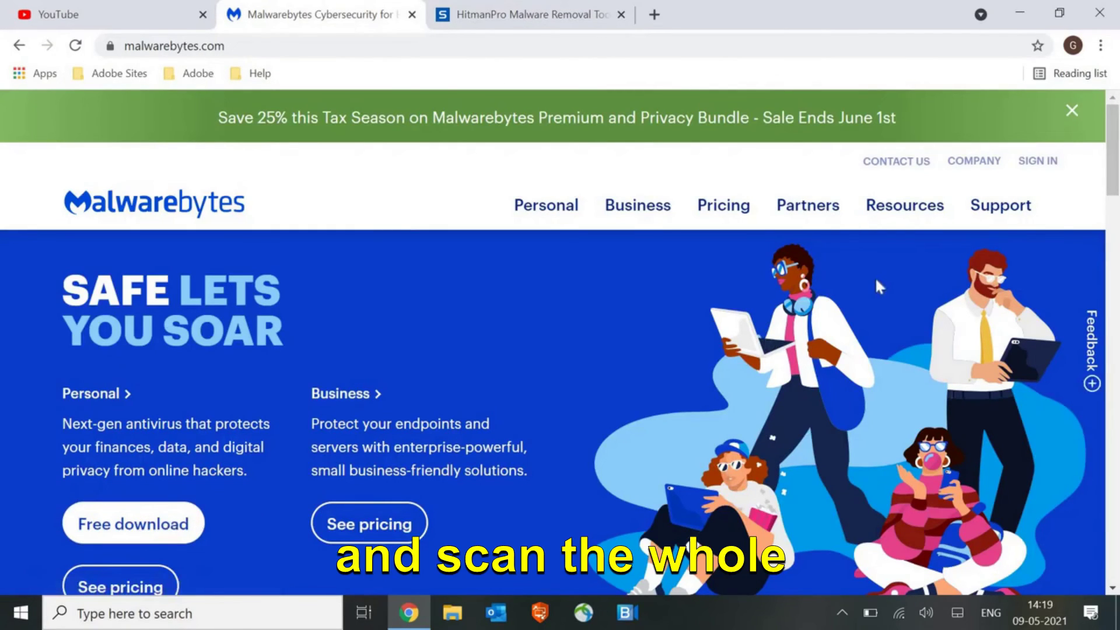
key(ctrl+Tab)
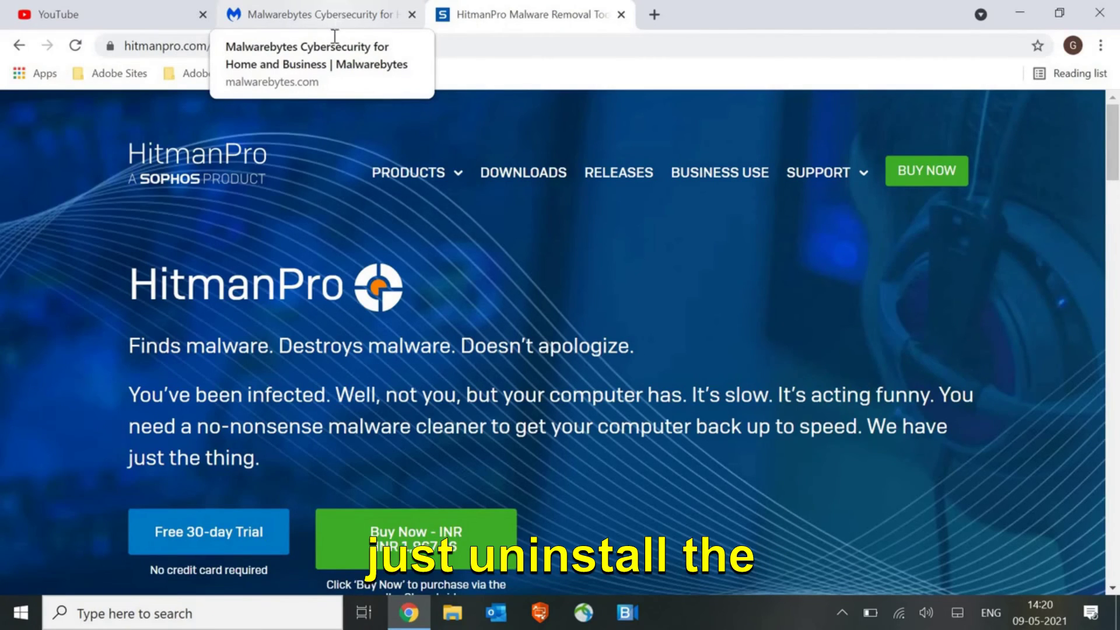
click(338, 17)
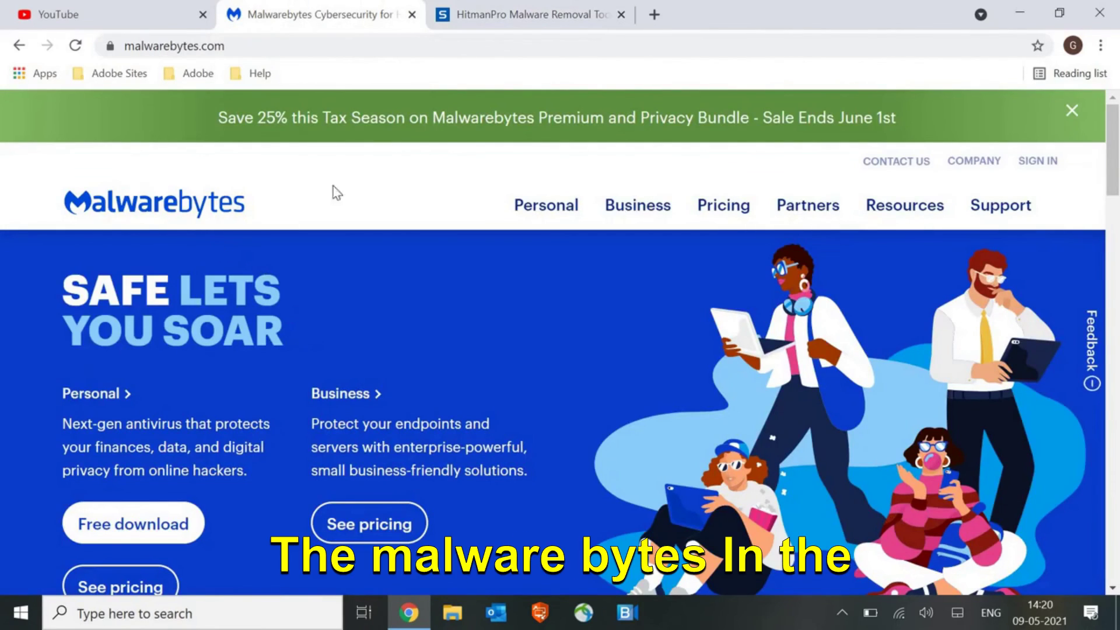
click(512, 14)
Search 'add', open Add or remove programs, and scroll to the 38 installed apps.
click(123, 609)
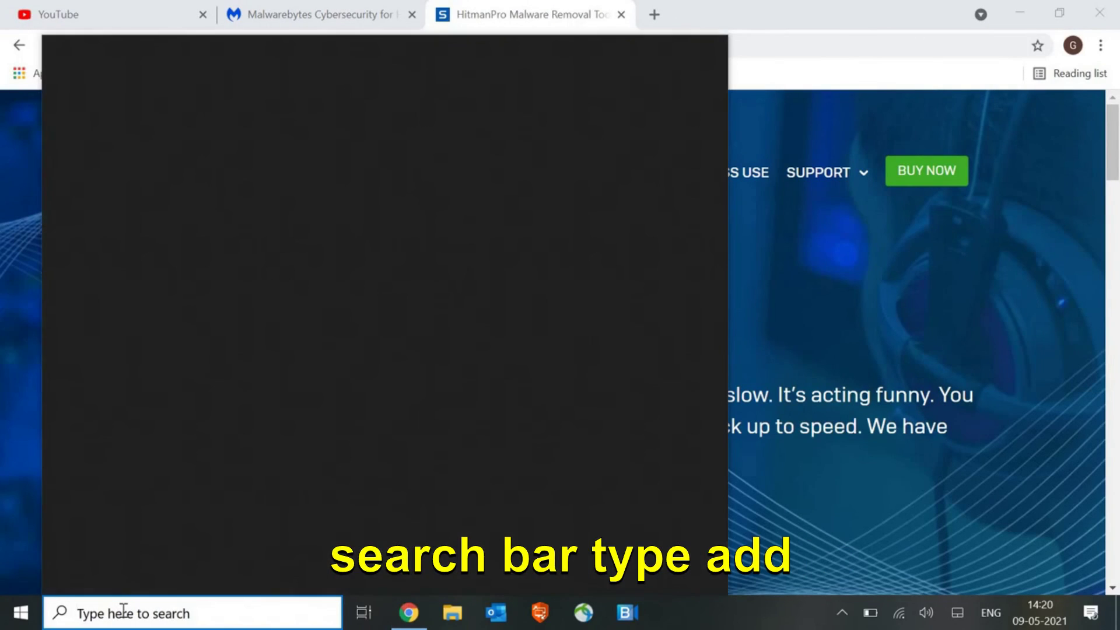
text(add)
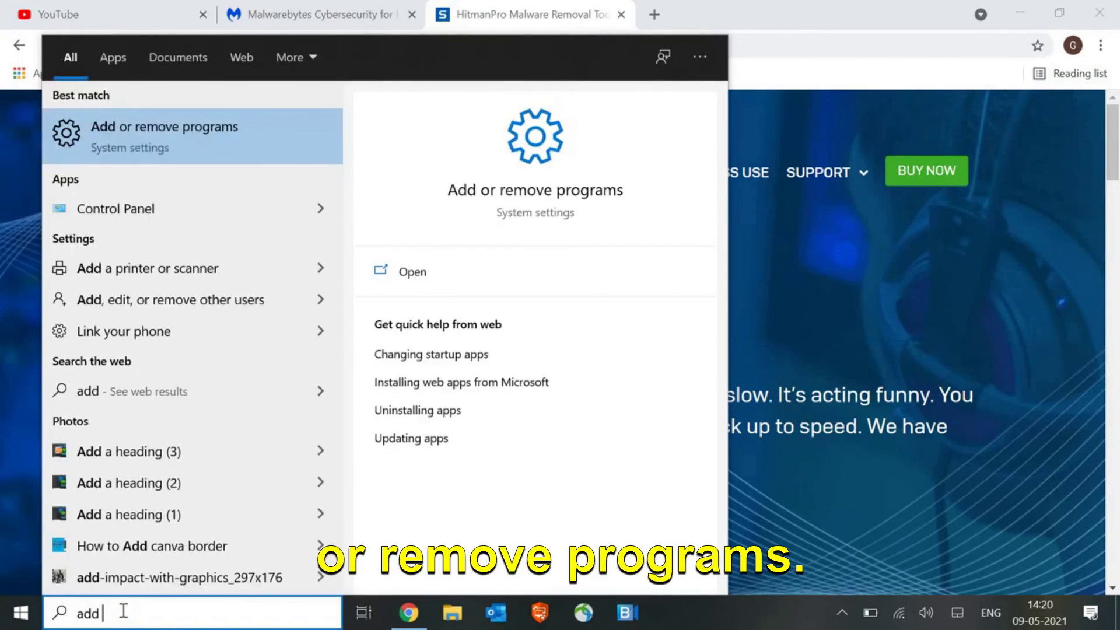
click(128, 146)
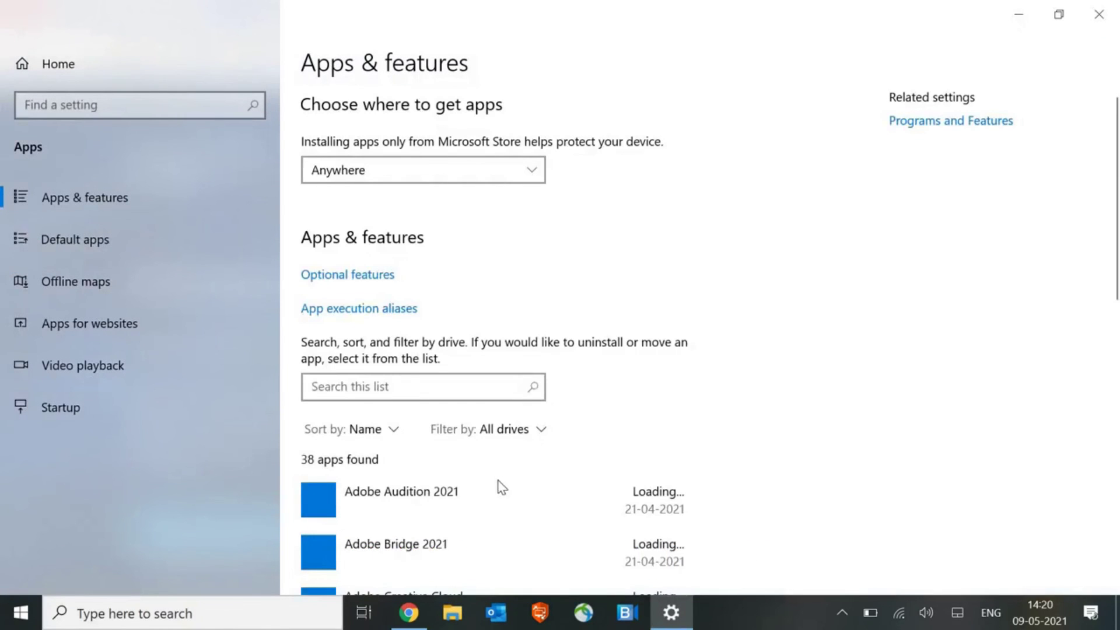
scroll(501, 487, down, 6)
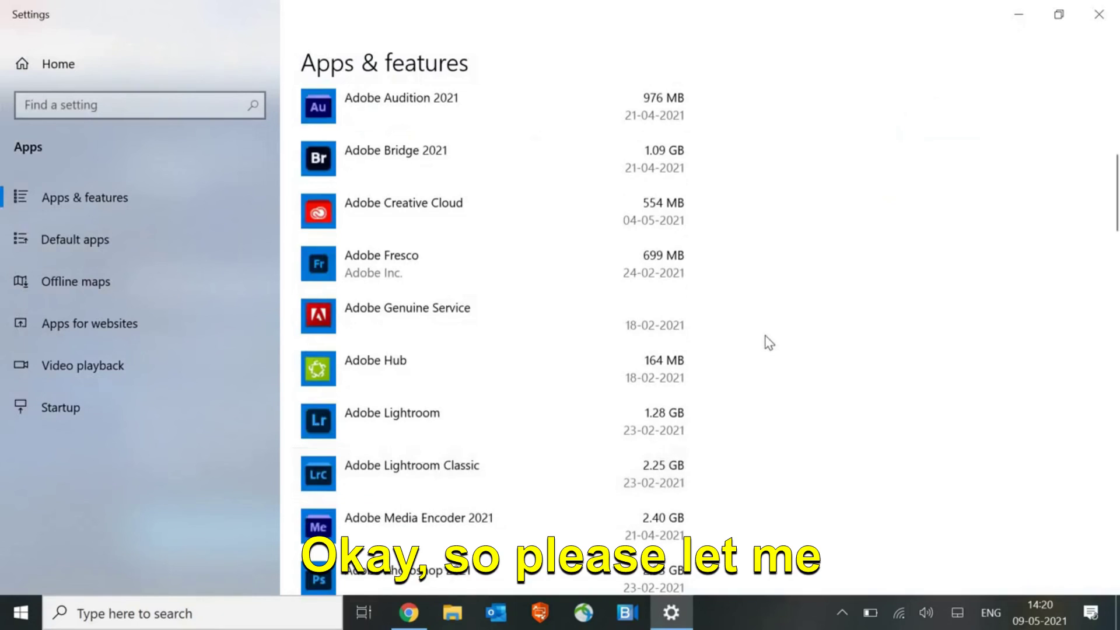